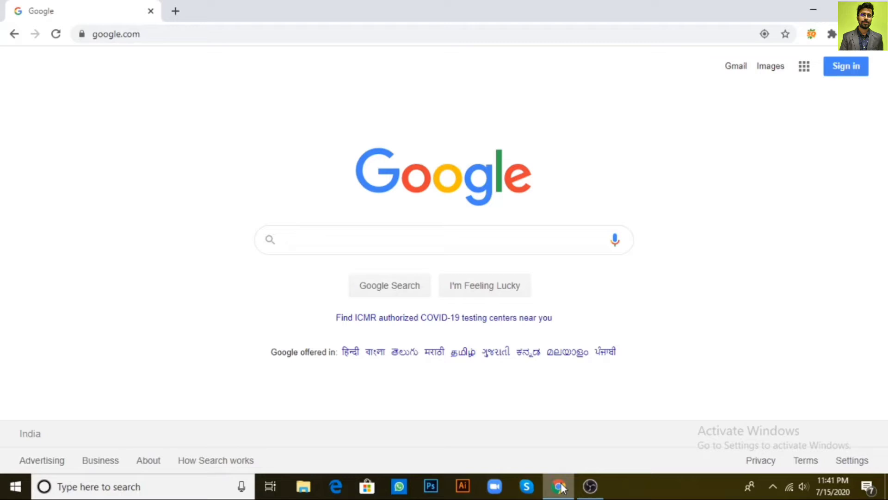
- Search Google for 'restaurants near me' using the autocomplete suggestion
text(rest)
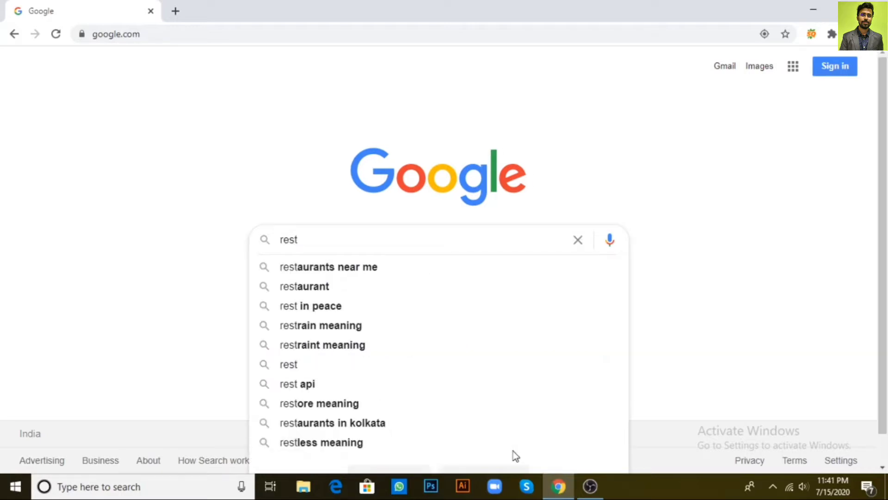
key(Down)
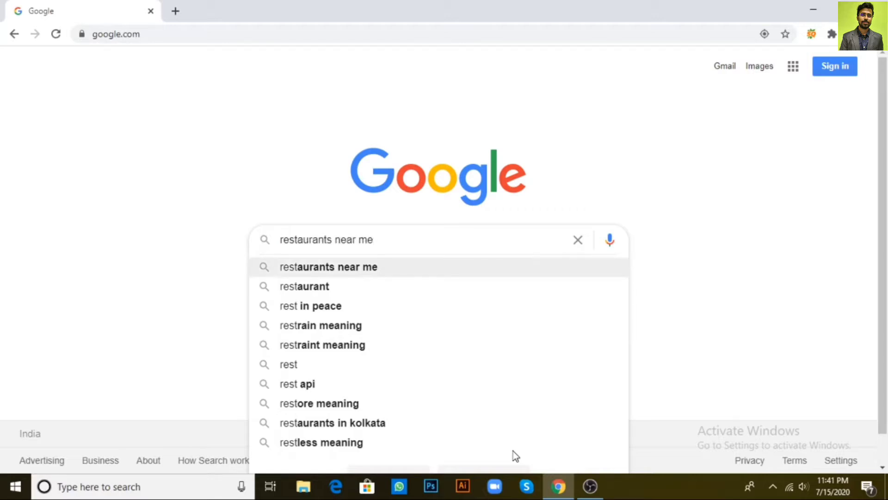
key(Return)
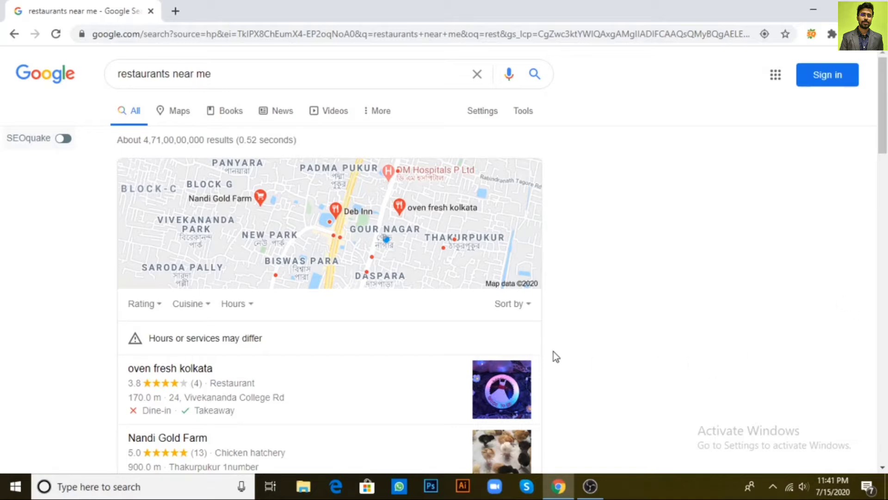
- Browse the local restaurant pack and its ratings, then expand to More places
scroll(554, 352, down, 1)
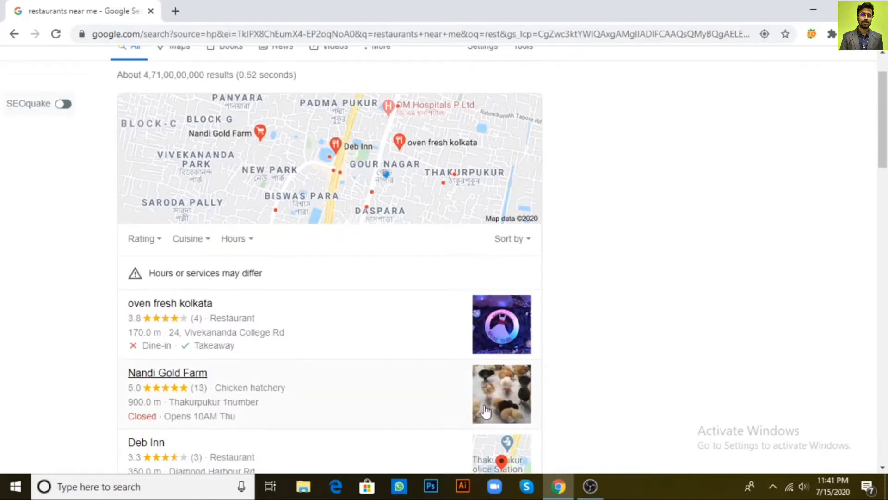
scroll(503, 307, down, 1)
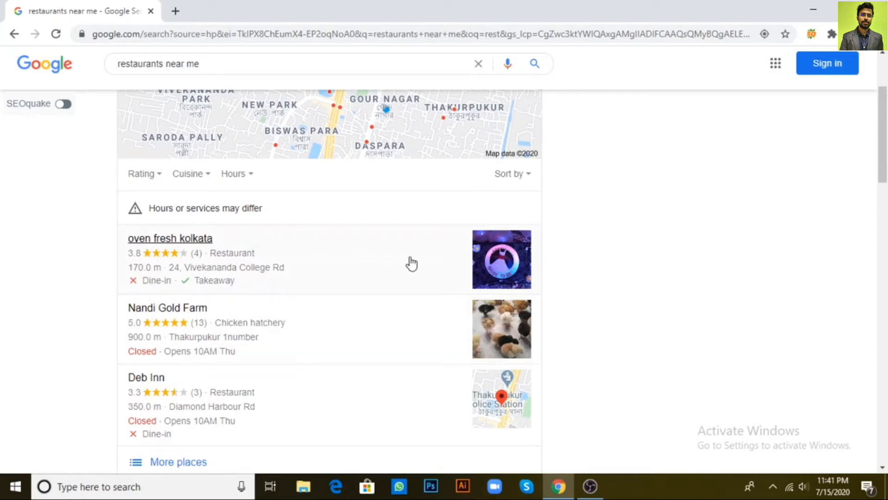
scroll(410, 262, down, 1)
scroll(410, 262, down, 1)
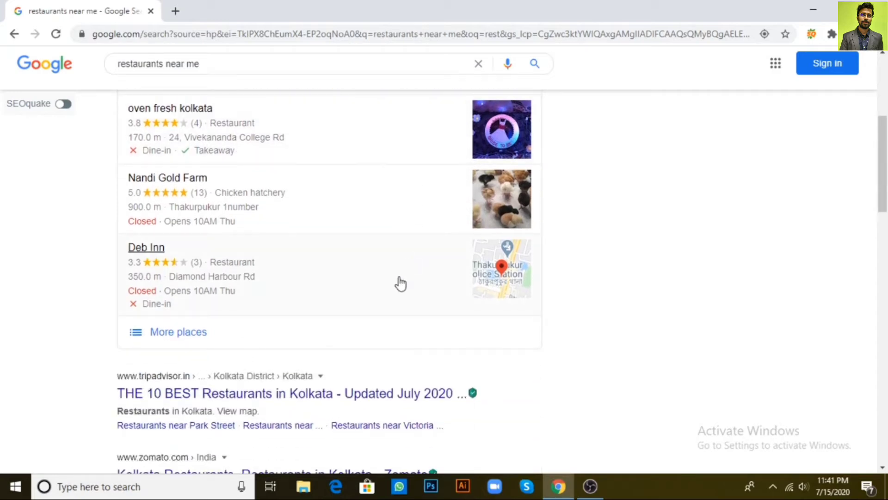
scroll(397, 283, up, 2)
scroll(198, 457, down, 1)
click(185, 399)
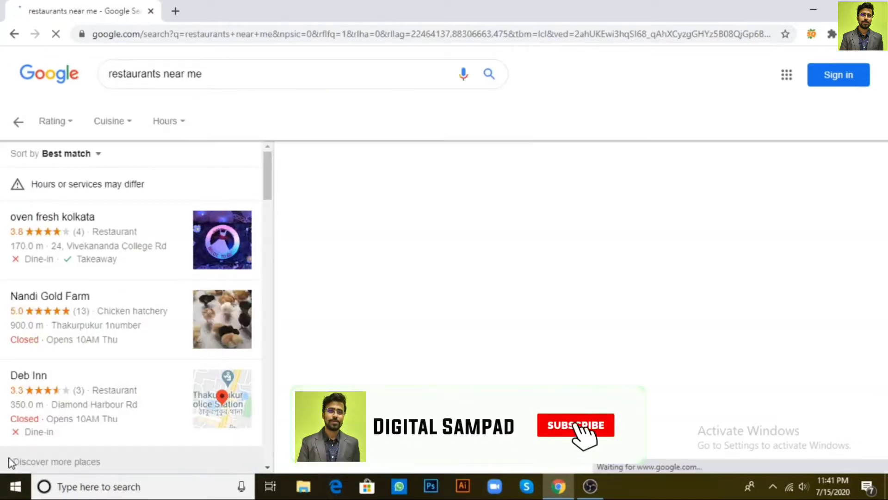
- Explore the nearby restaurants on the places map, then go back to the restaurants near me results
scroll(171, 254, down, 3)
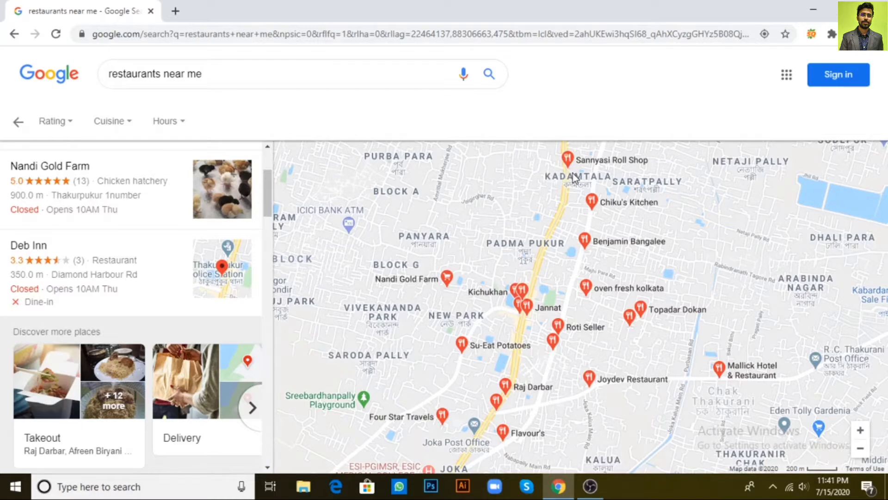
mouse_move(597, 209)
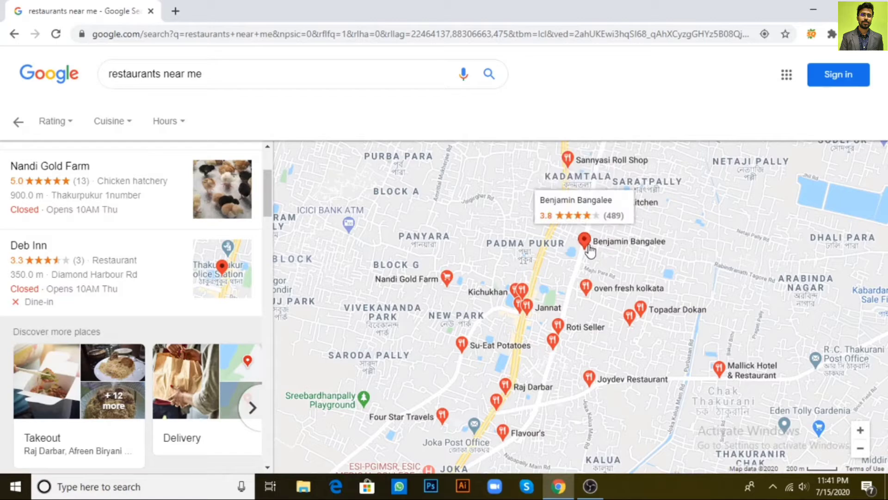
scroll(662, 269, down, 2)
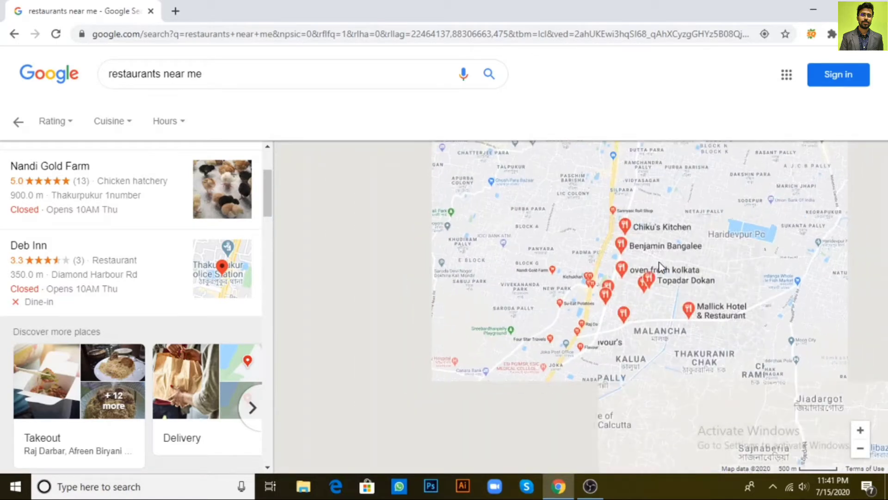
scroll(658, 261, up, 2)
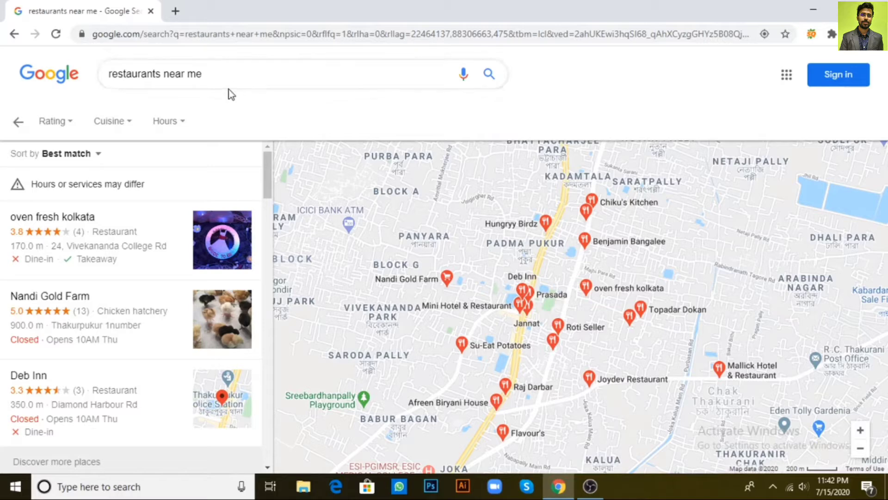
click(13, 35)
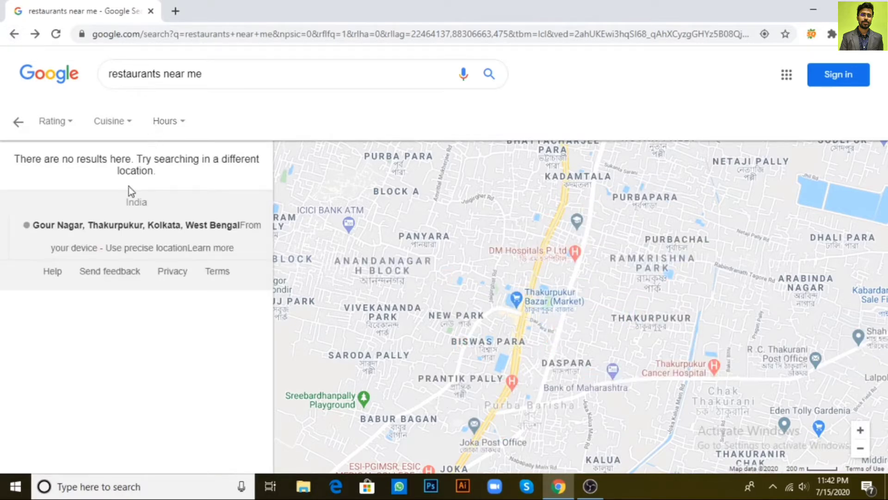
click(18, 122)
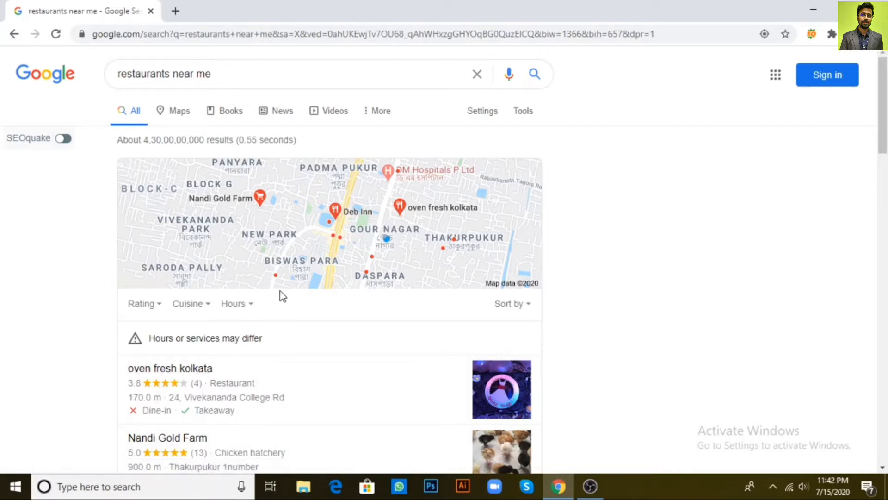
scroll(279, 291, down, 2)
scroll(279, 291, up, 1)
scroll(282, 295, up, 1)
- In a new tab, search 'google my business' and open the Google My Business site
click(176, 12)
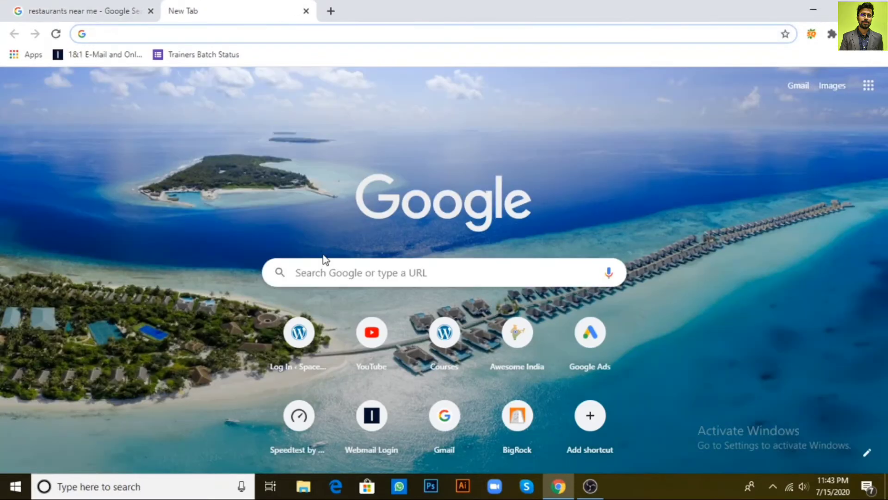
click(333, 269)
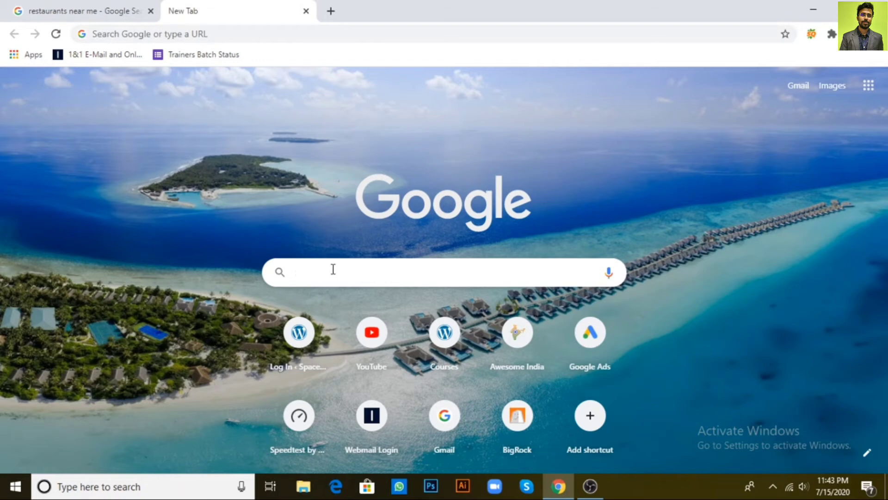
text(google my business)
key(Return)
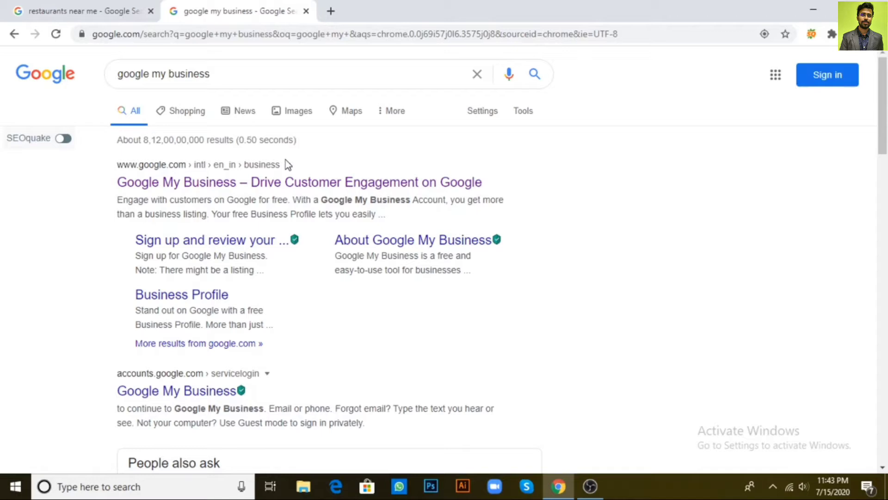
click(254, 189)
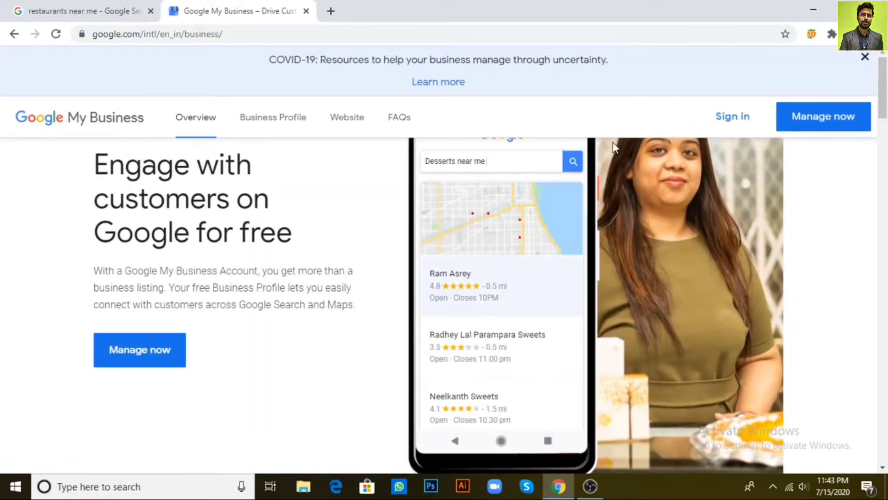
- Sign in to Google My Business with the existing Google account and its password
click(725, 121)
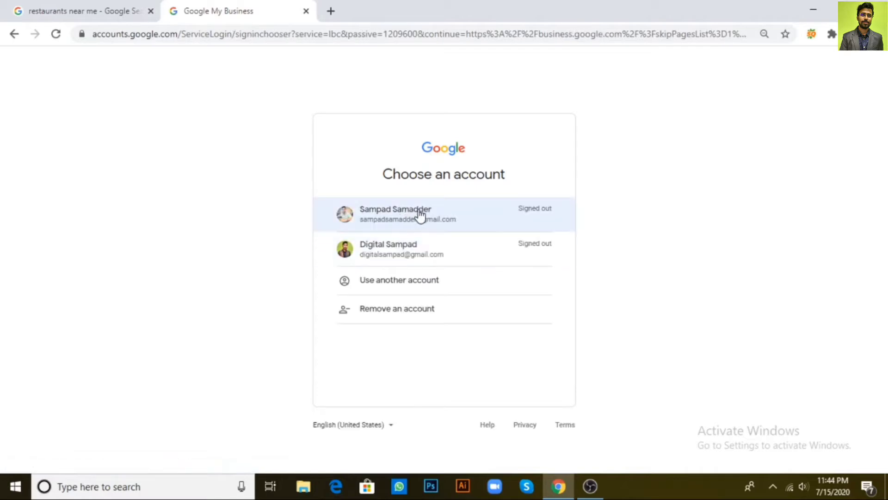
click(420, 214)
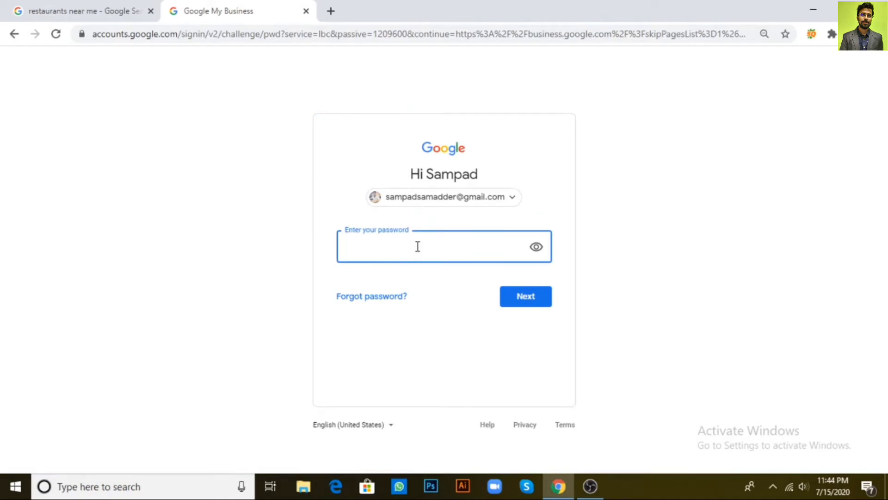
text(********)
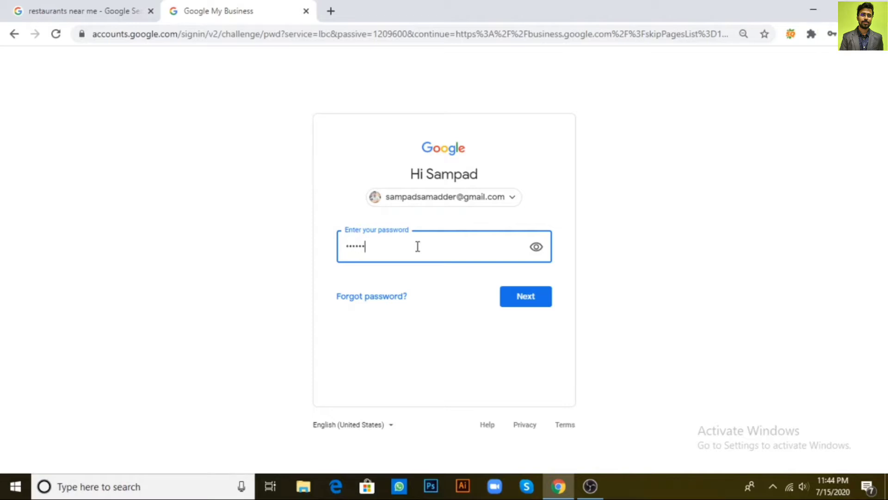
text(***)
key(Return)
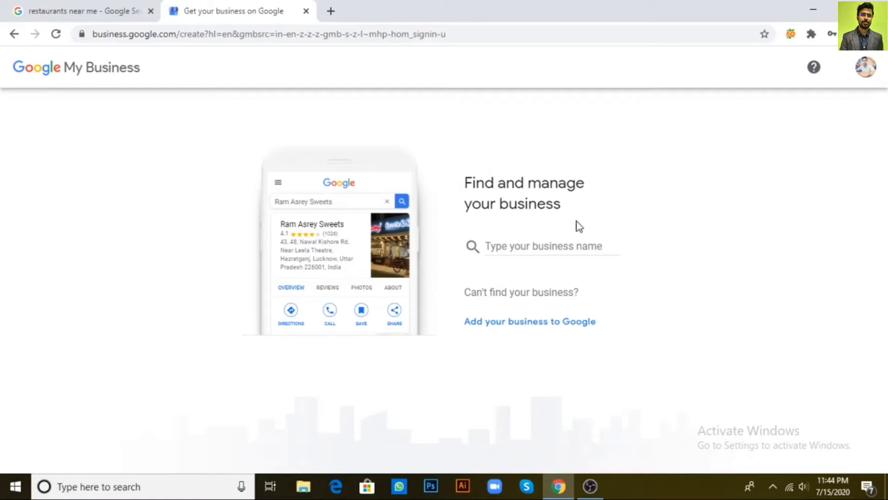
- Enter 'tasty treats' in the business name search box and review the suggestions
click(536, 247)
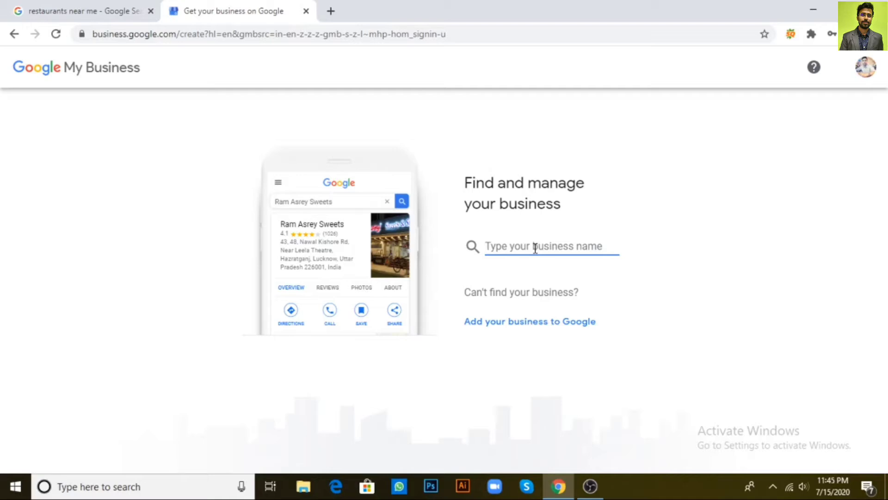
text(ta)
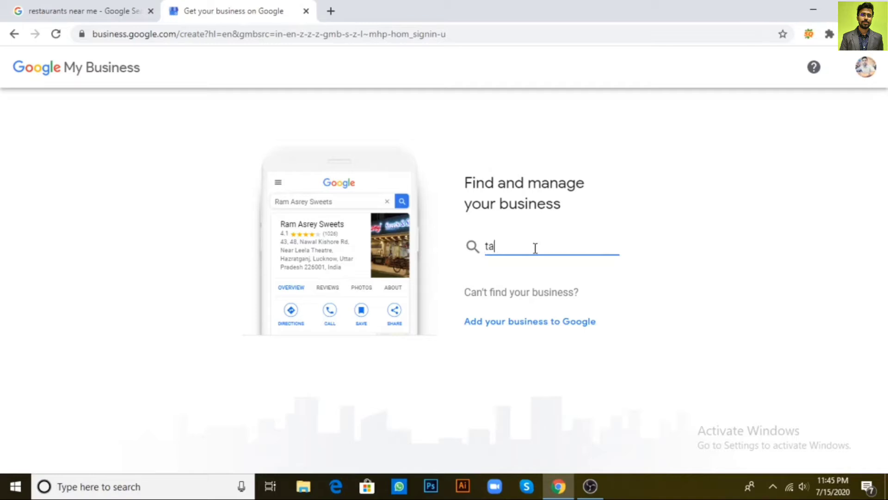
text(sty treats)
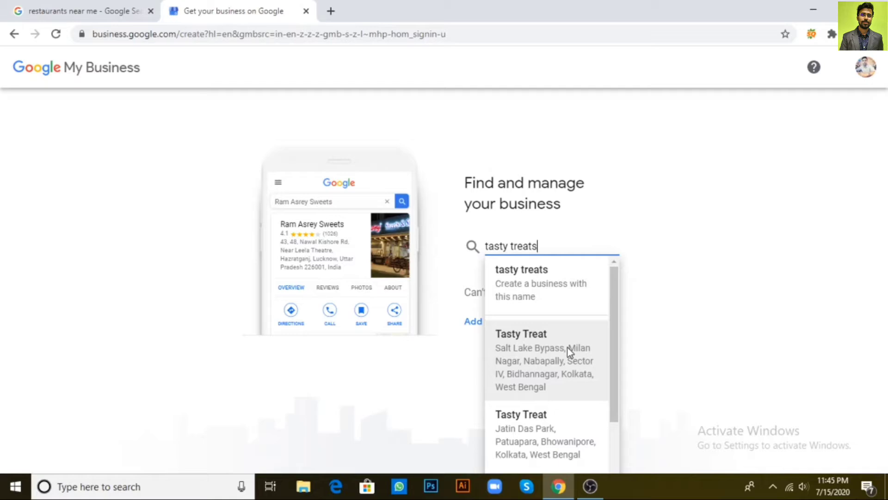
scroll(569, 352, down, 1)
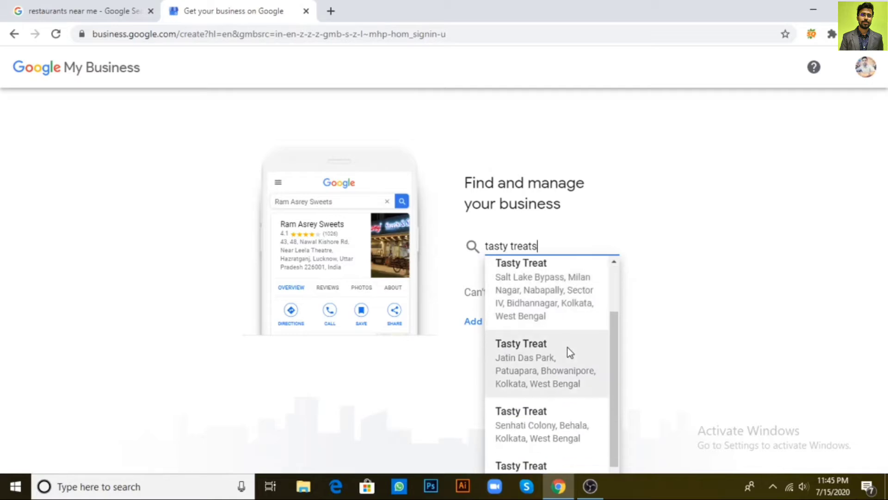
scroll(567, 348, down, 1)
scroll(565, 356, up, 2)
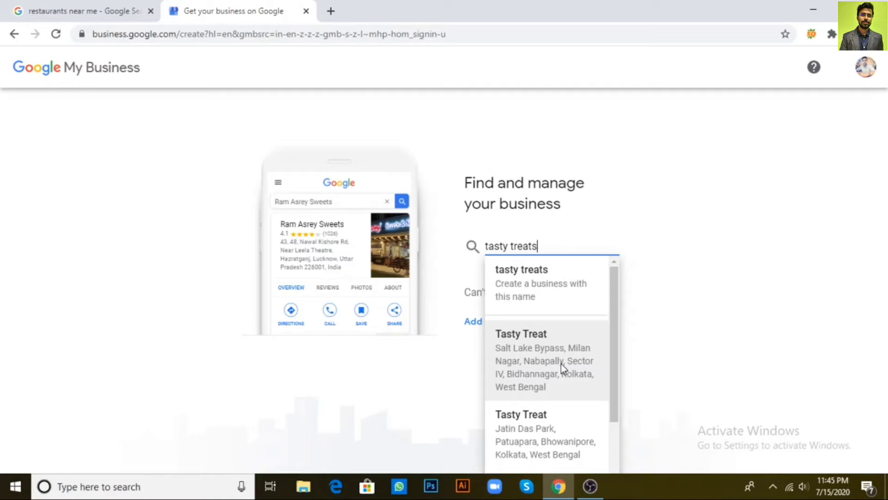
scroll(562, 364, down, 1)
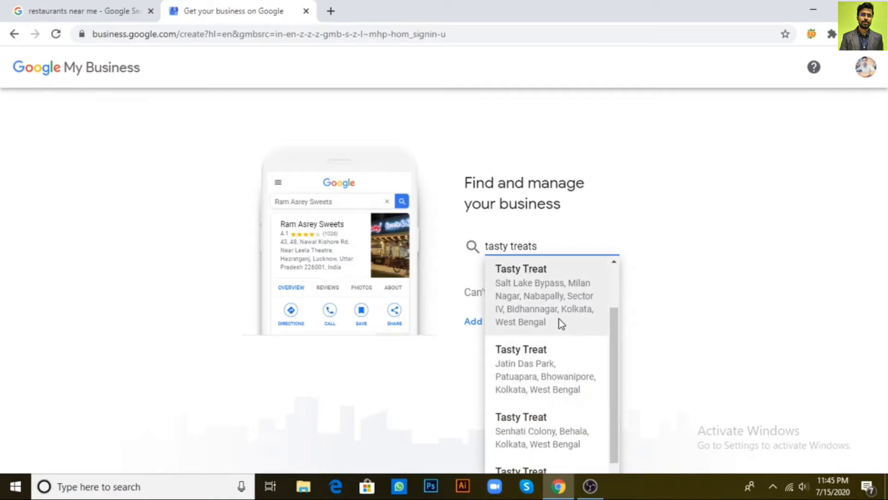
scroll(555, 350, down, 1)
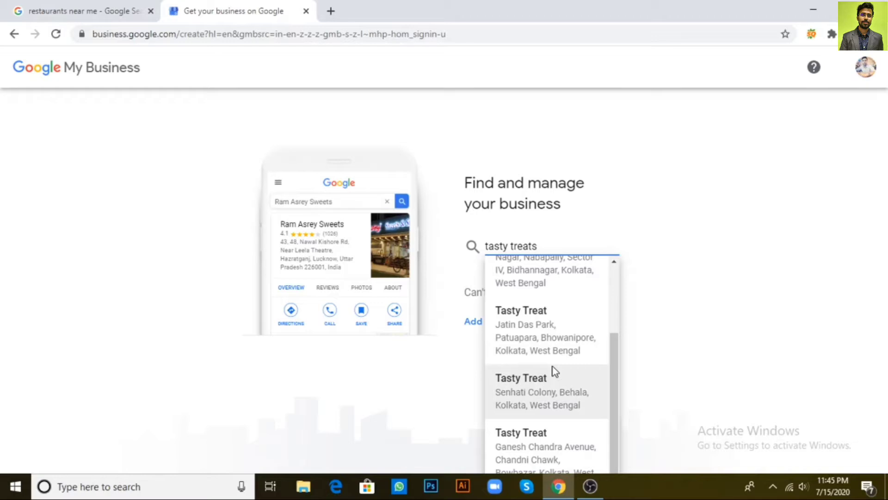
scroll(552, 370, up, 3)
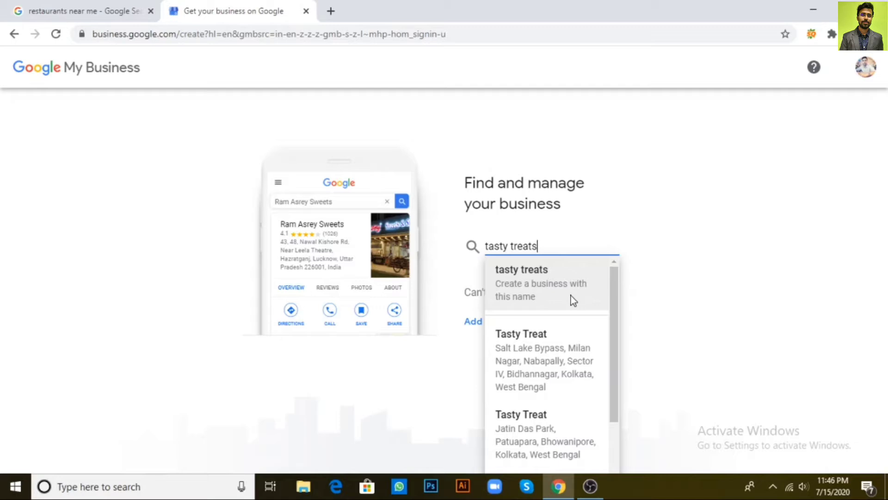
scroll(557, 304, down, 2)
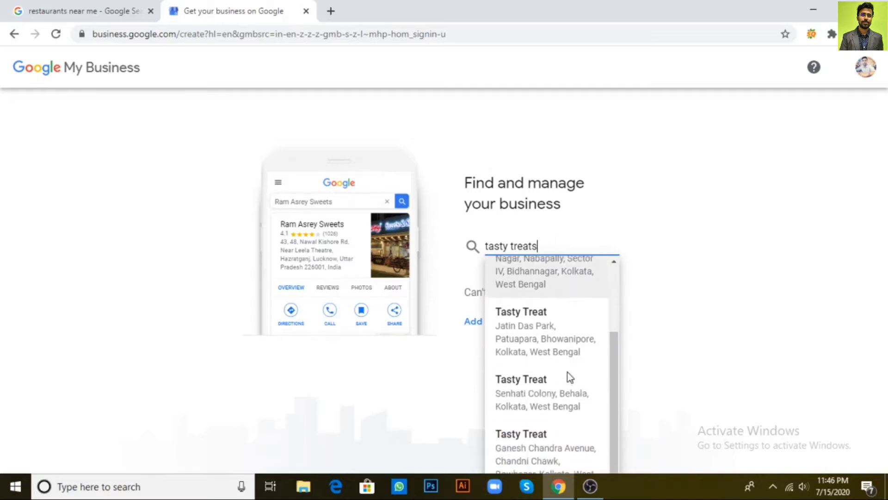
scroll(571, 402, up, 2)
- Capitalise the name to 'Tasty Treats' and choose to create a business with that name
click(489, 246)
key(BackSpace)
text(T)
click(513, 246)
key(BackSpace)
text(T)
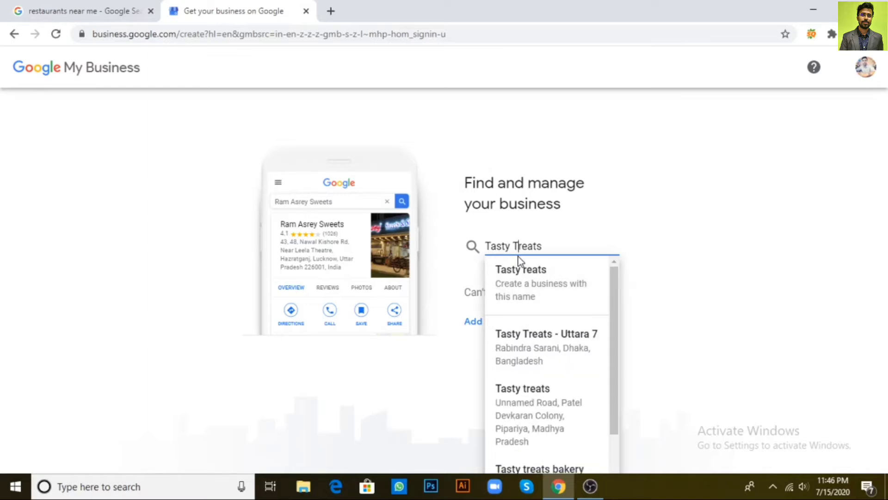
click(548, 278)
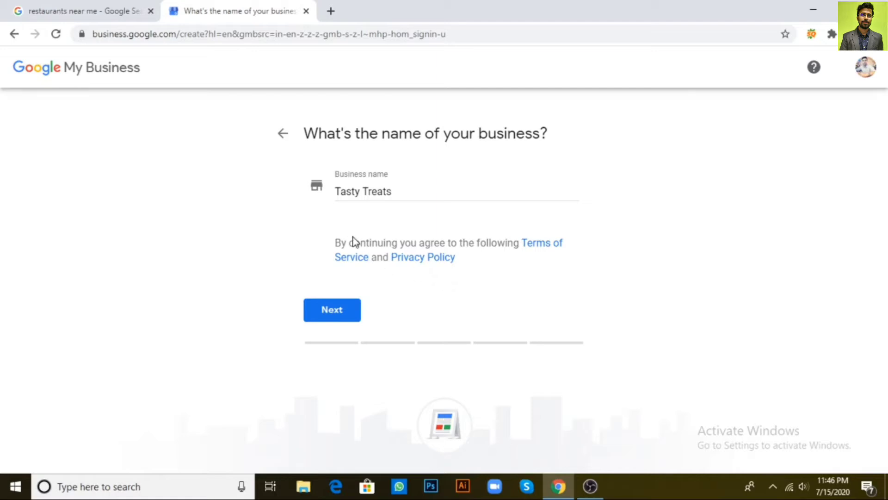
- Confirm the name 'Tasty Treats' and pick Restaurant as the business category
click(417, 189)
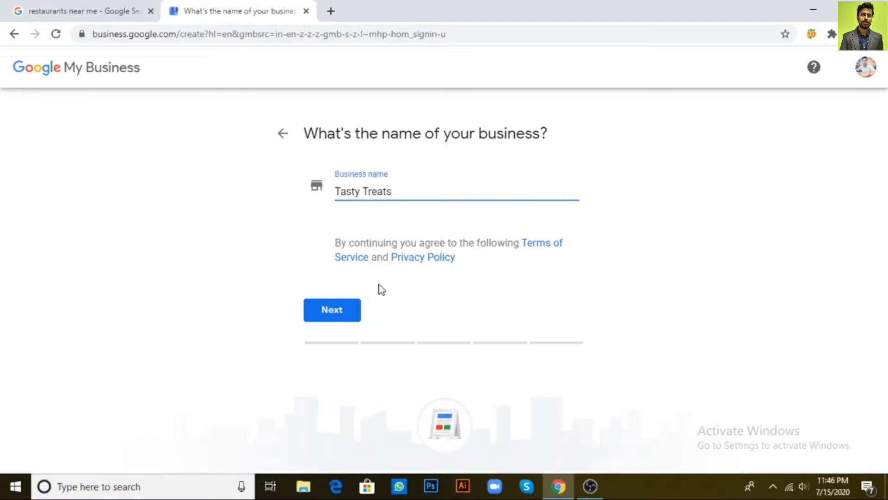
click(331, 312)
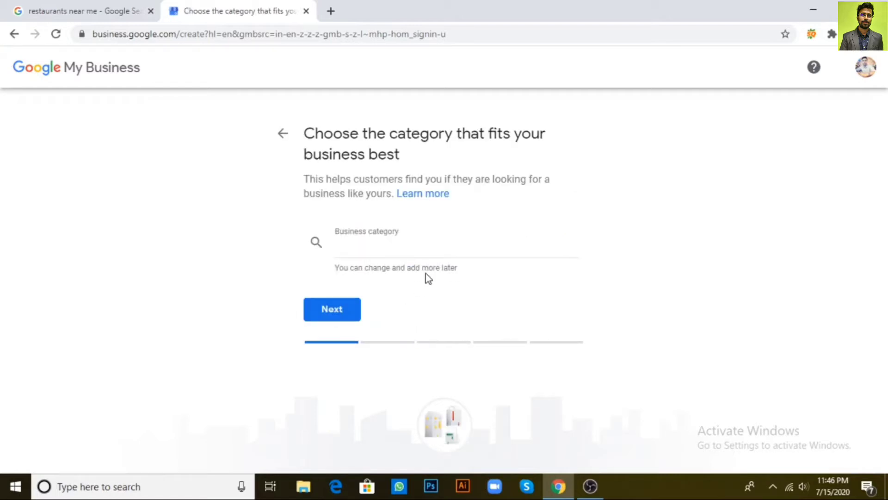
click(382, 251)
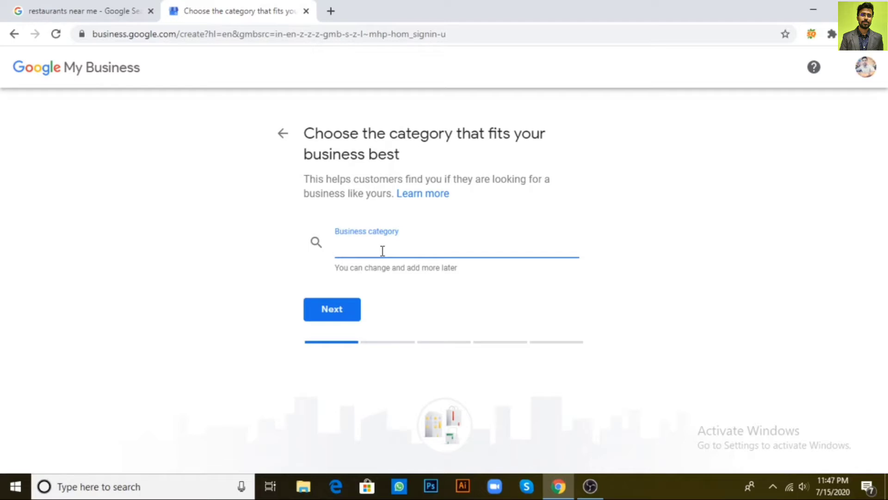
text(Resort)
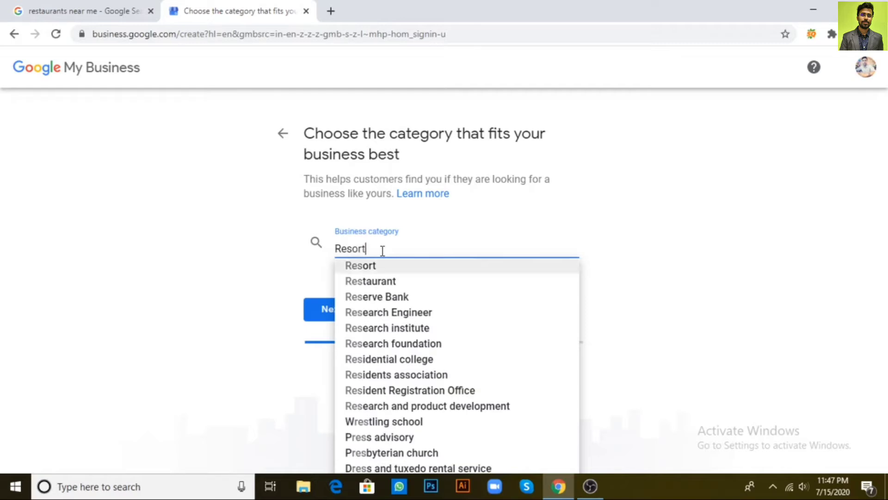
key(Down)
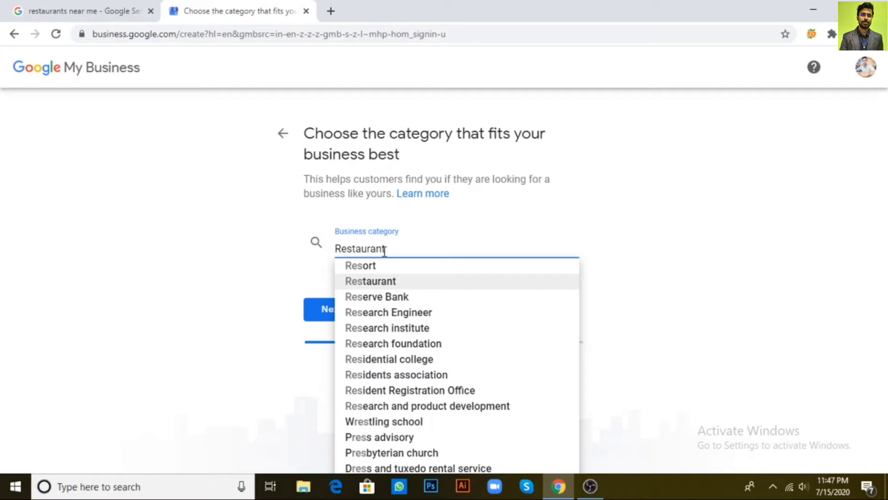
click(398, 285)
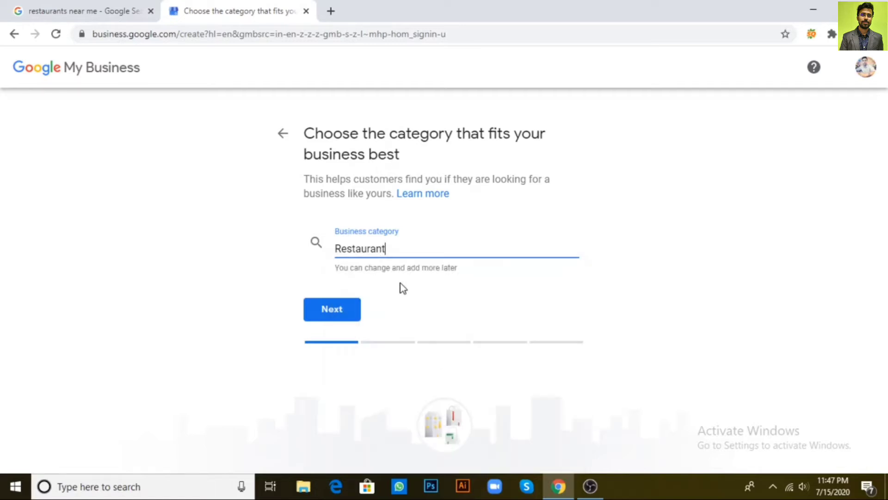
- Answer Yes to having a location customers can visit and continue to the address step
click(329, 318)
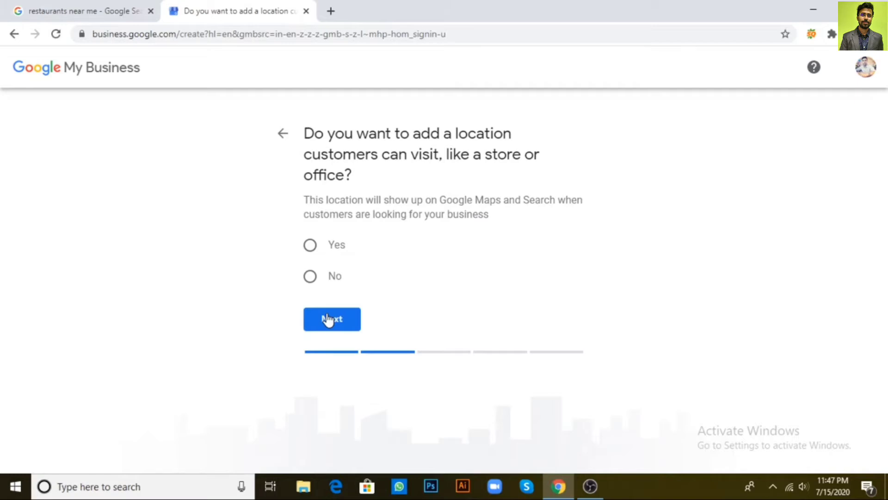
click(310, 246)
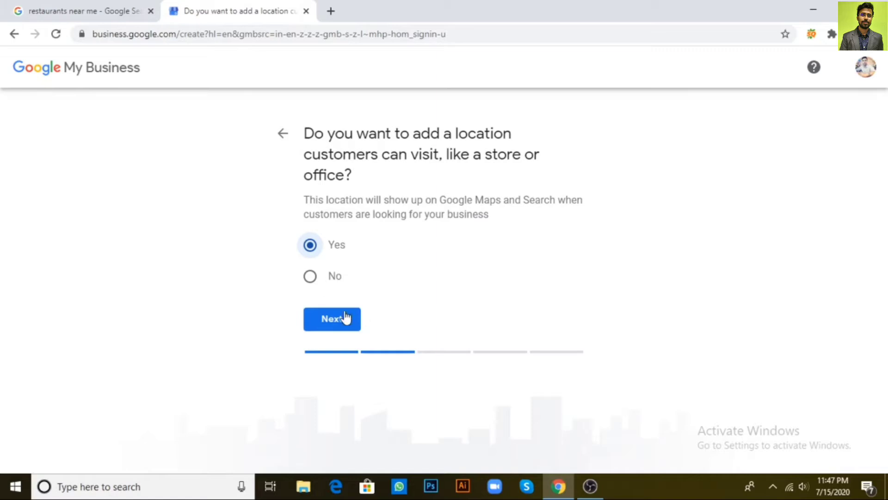
click(334, 320)
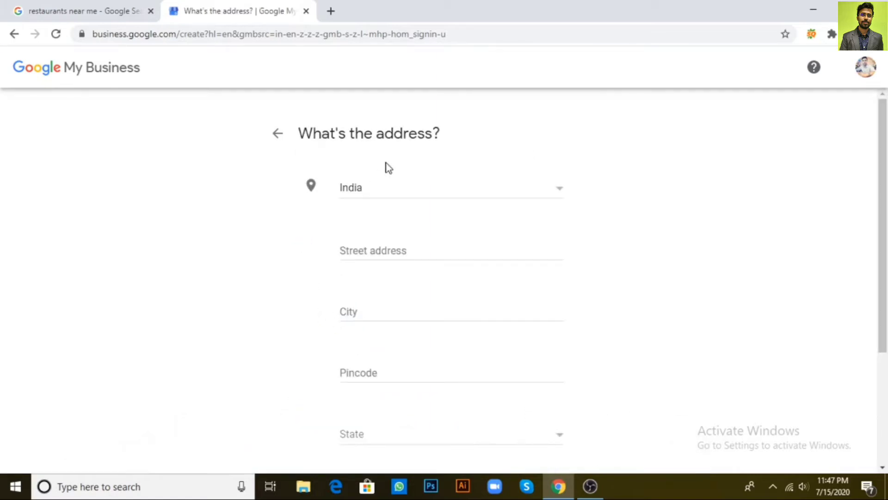
click(411, 251)
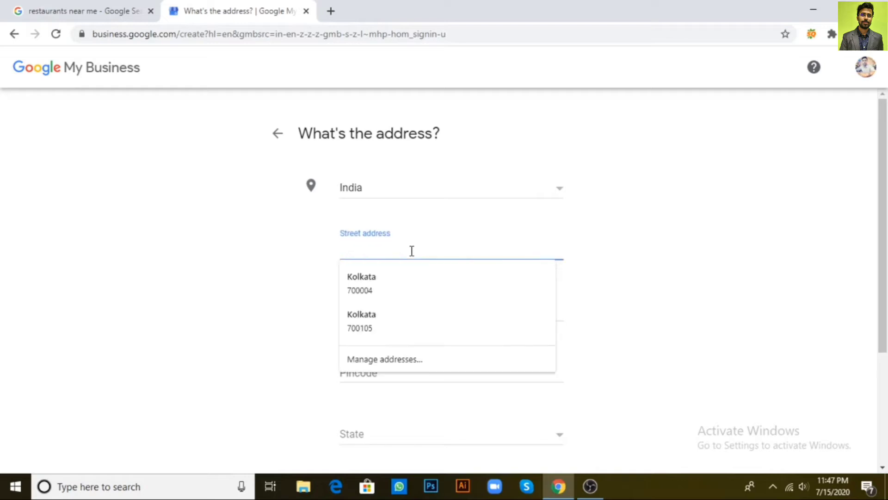
key(Escape)
click(627, 221)
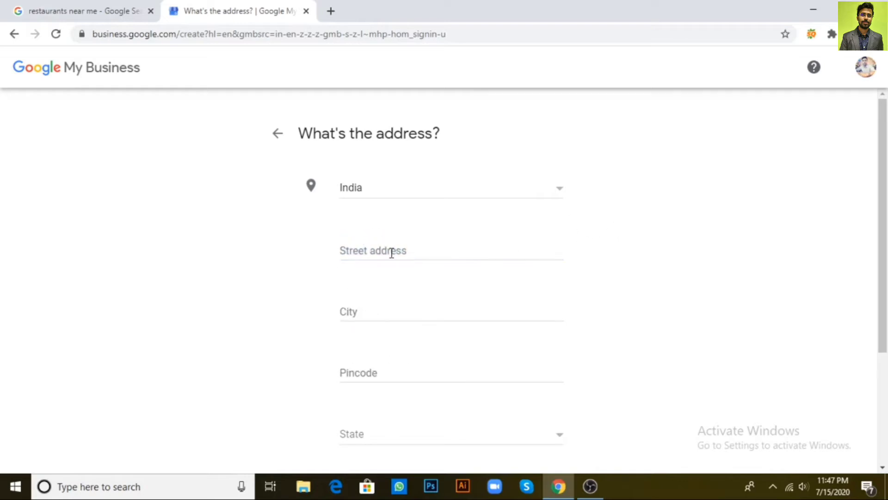
click(391, 253)
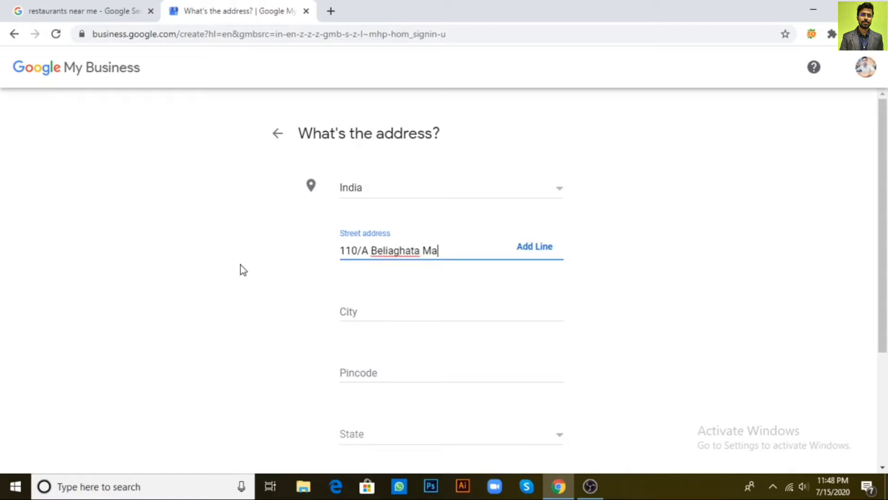
click(400, 313)
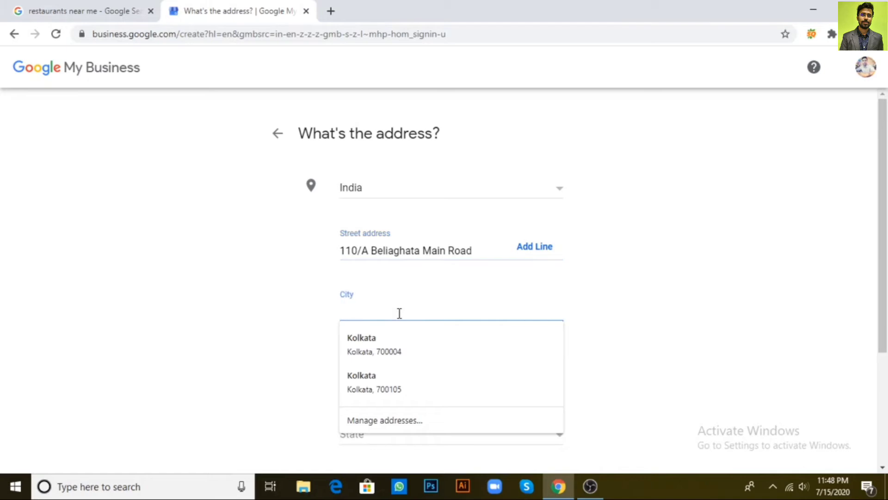
text(Kolkata)
click(687, 305)
- Enter pincode 700010, choose West Bengal as the state, and continue
click(423, 372)
text(700010)
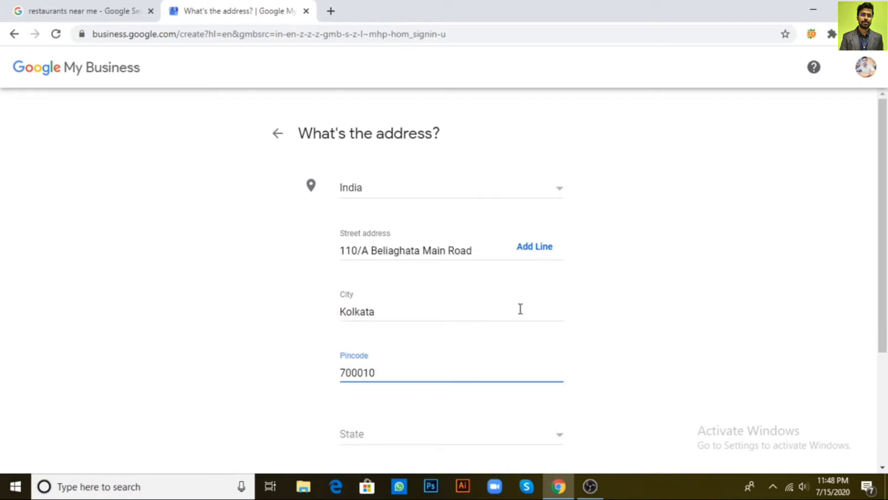
click(659, 342)
scroll(662, 346, down, 3)
click(396, 306)
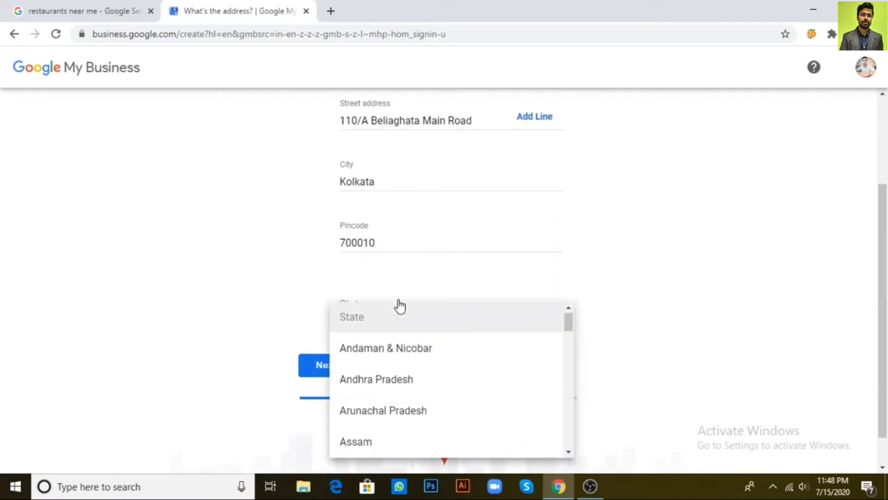
key(w)
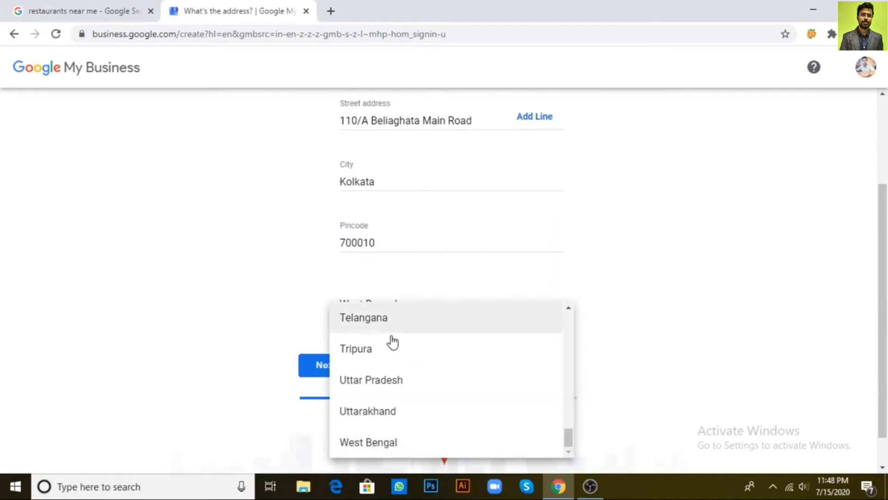
click(391, 442)
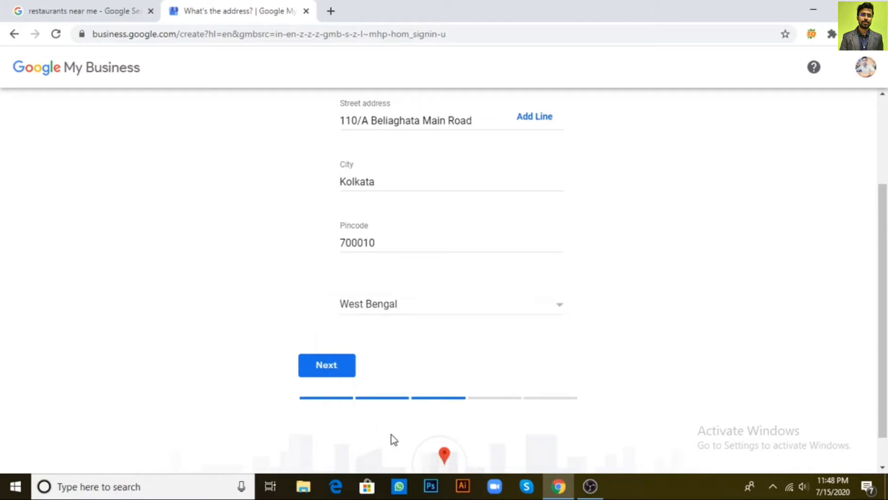
click(329, 368)
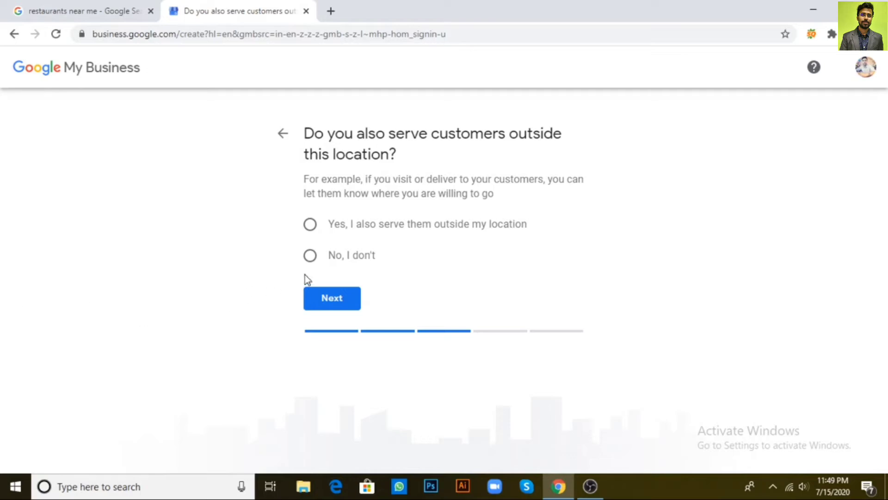
- Select 'No, I don't' for serving customers outside the location and continue
click(310, 258)
click(337, 303)
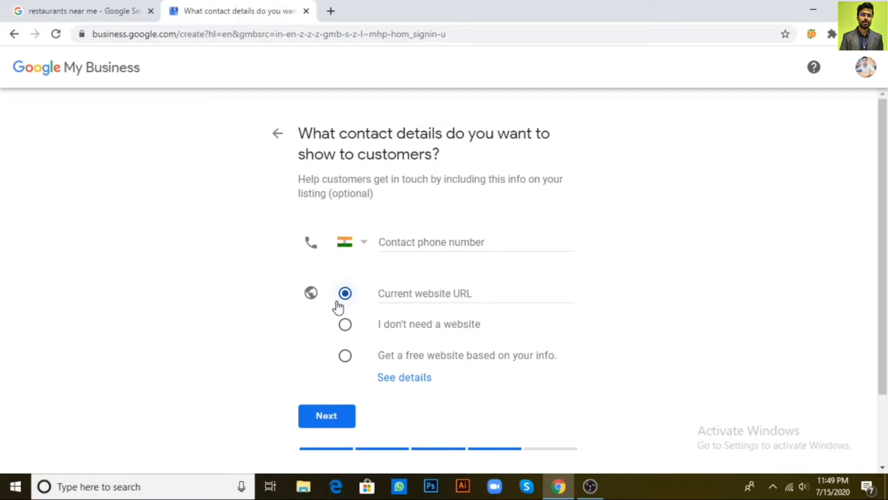
- Enter the contact phone number for the listing
click(403, 242)
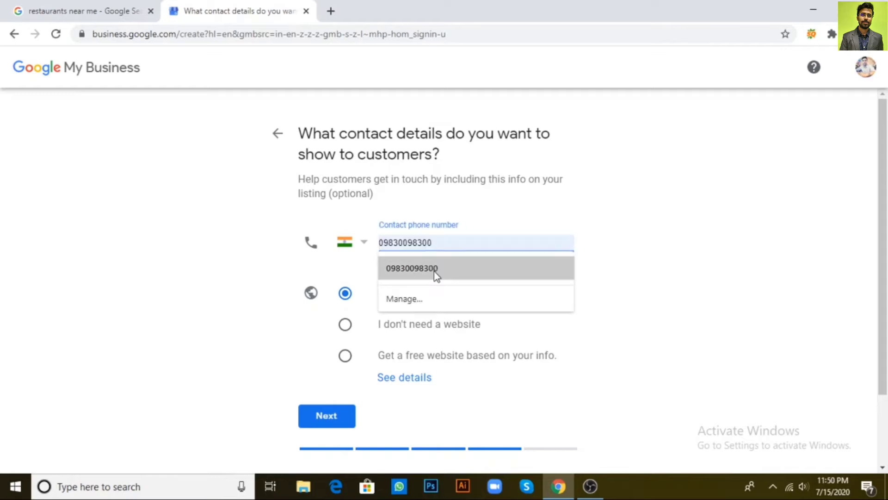
click(434, 271)
click(385, 242)
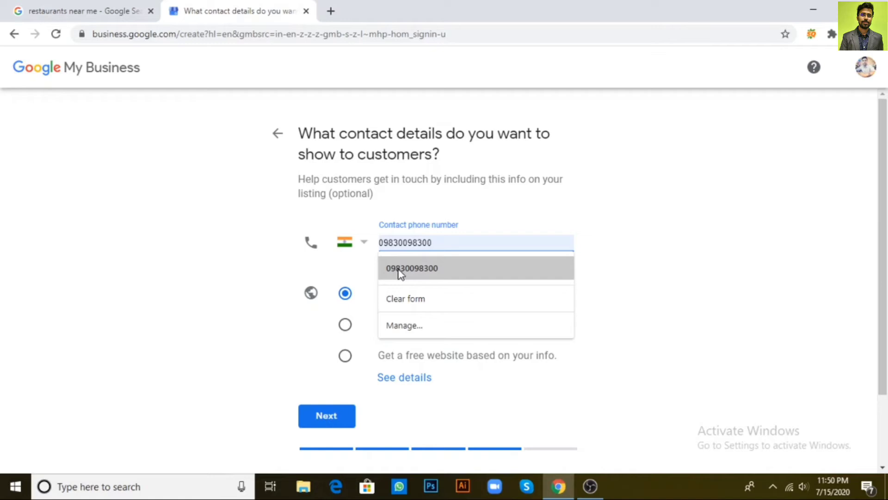
drag(448, 242, 349, 254)
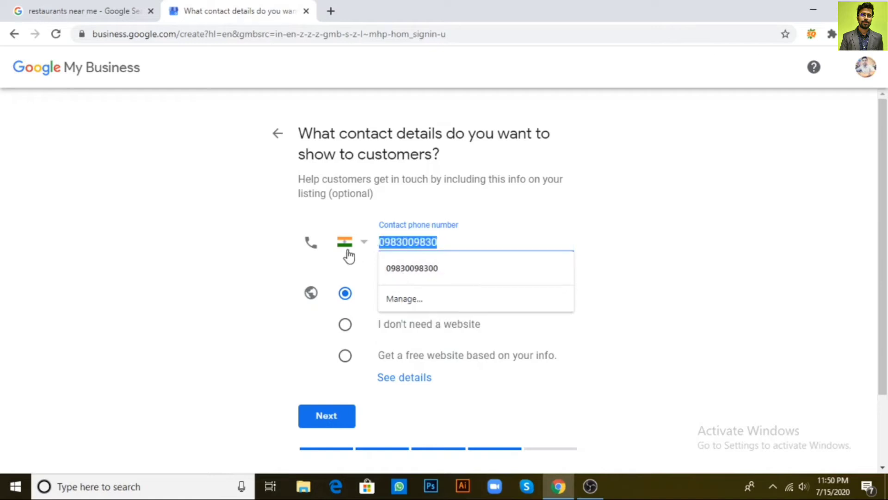
text(987654321)
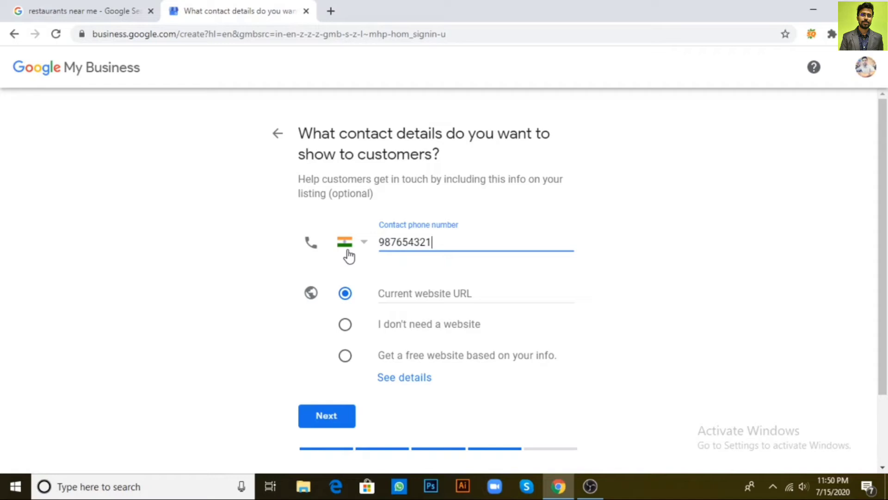
- Select 'I don't need a website' and confirm the contact details
click(417, 294)
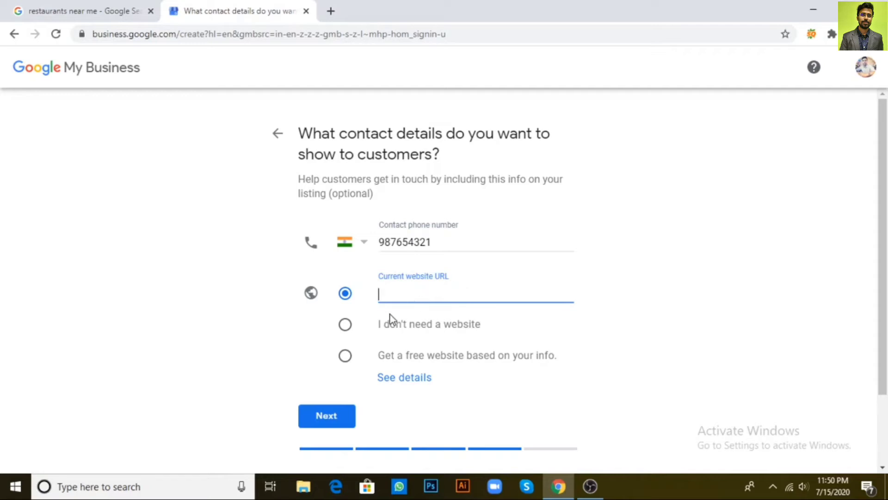
click(346, 327)
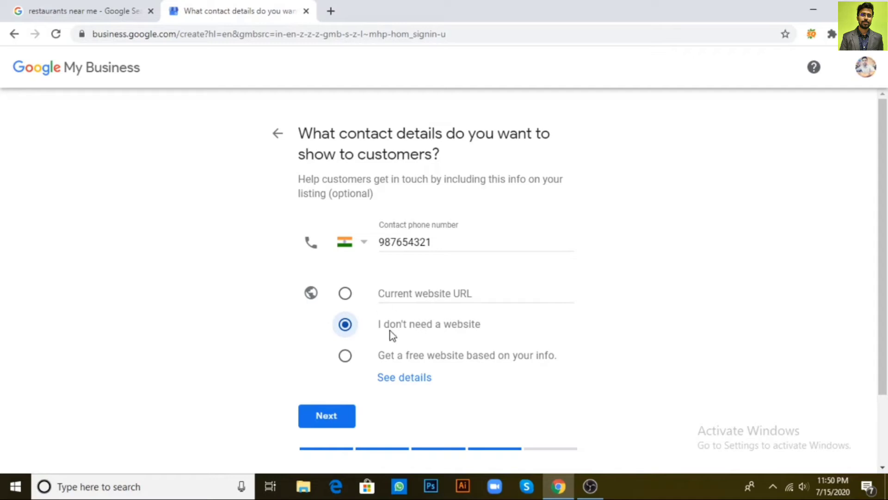
click(329, 417)
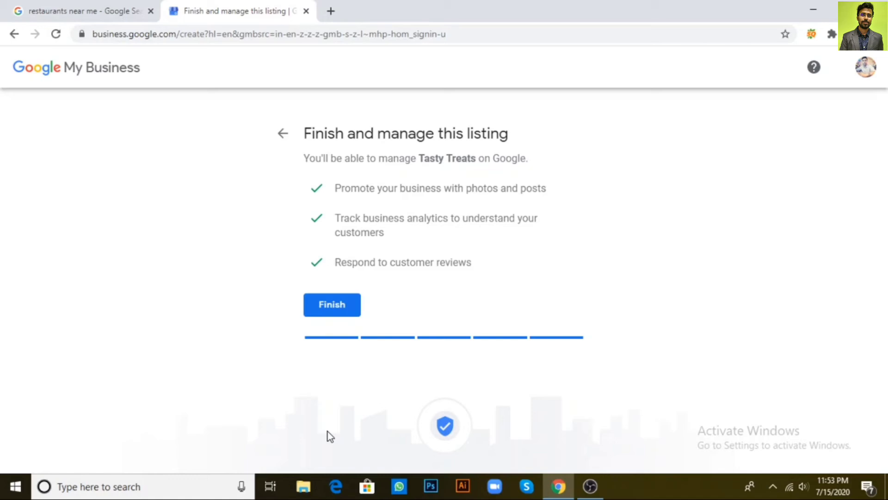
- Return to the 'restaurants near me' search results tab in Chrome
click(158, 1)
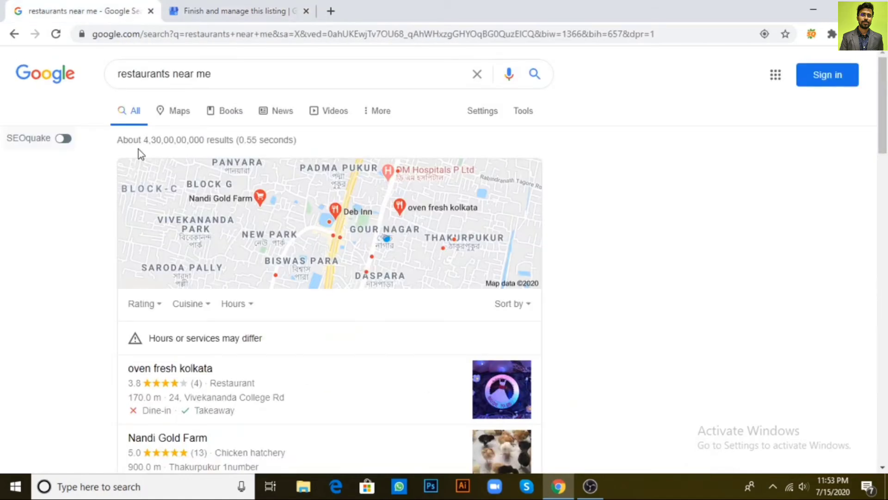
- Expand 'More places' to list all nearby restaurants beside a map of their pins
scroll(316, 302, down, 3)
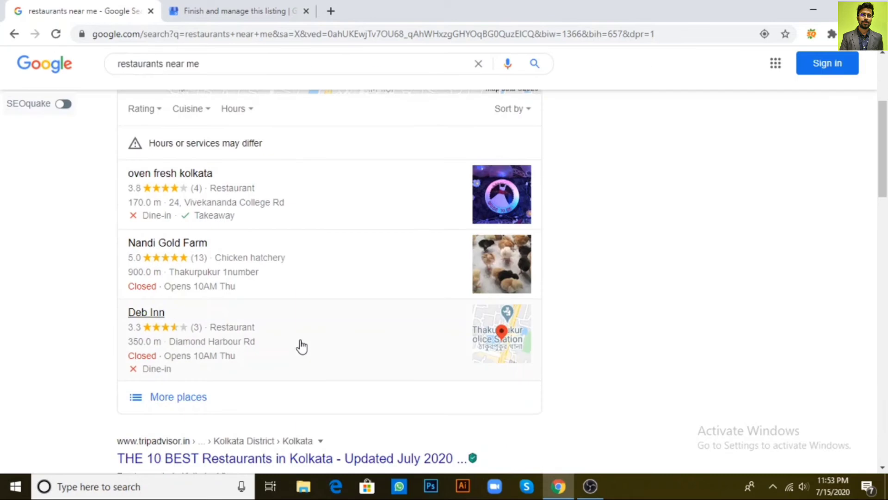
click(170, 399)
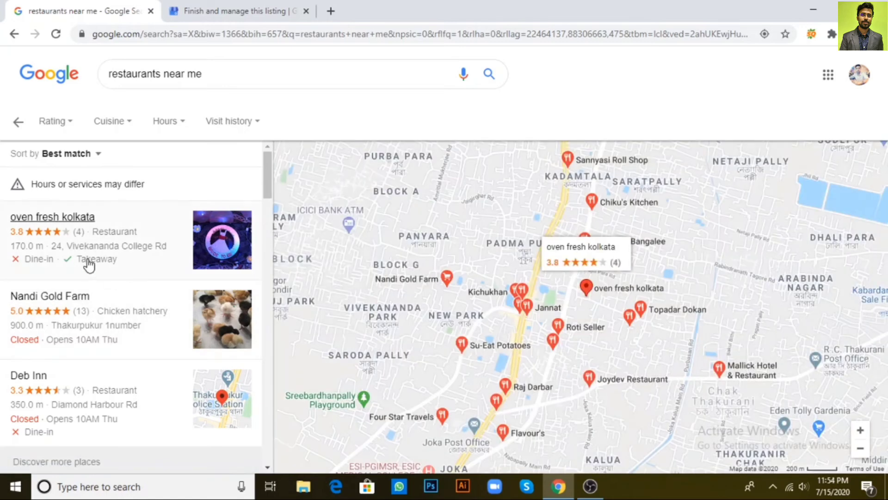
scroll(88, 264, down, 3)
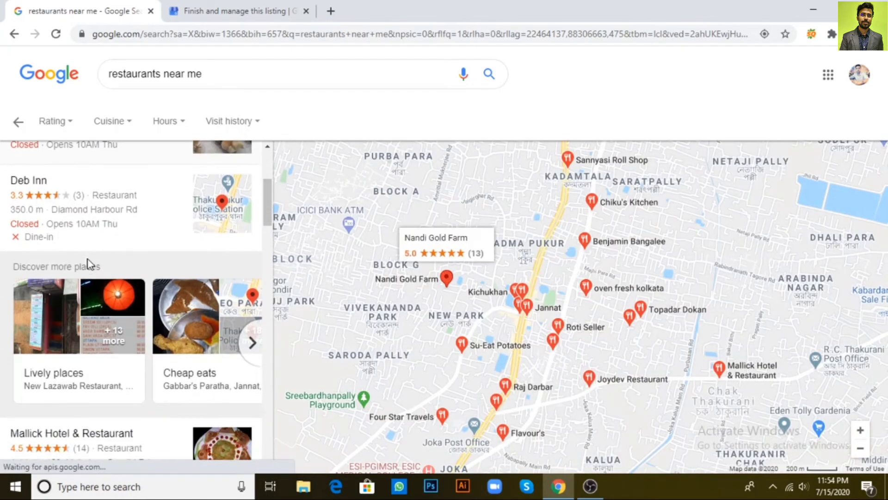
scroll(104, 245, up, 3)
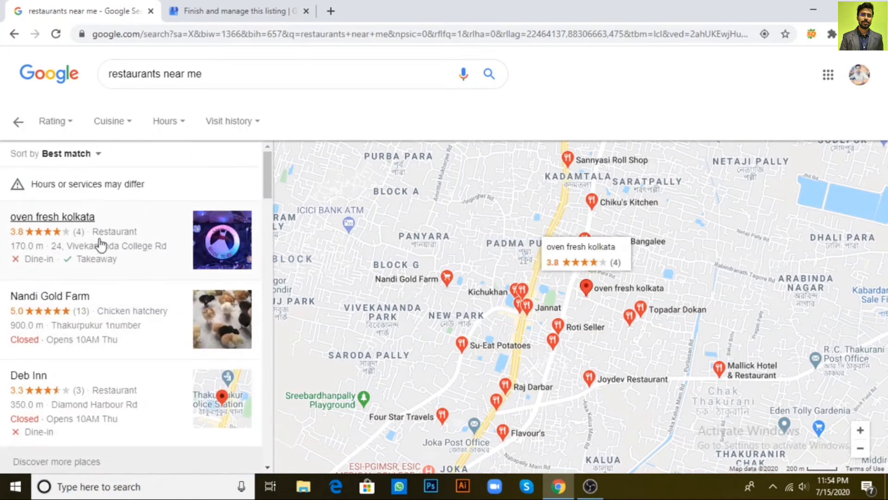
- Open the oven fresh kolkata listing and look over its address and Questions & answers
click(66, 225)
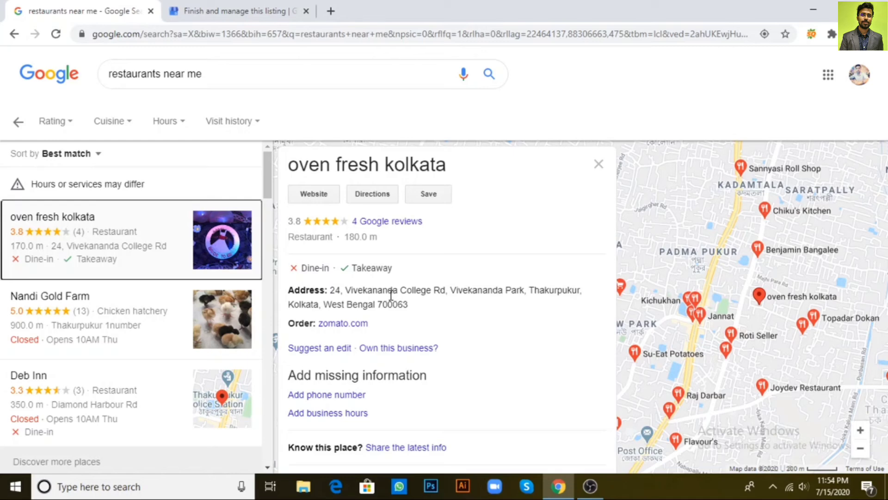
scroll(351, 294, down, 1)
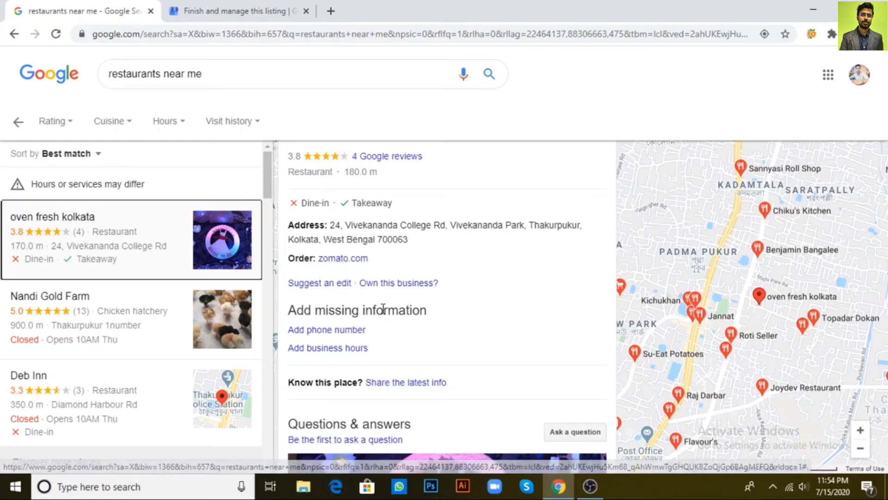
scroll(382, 309, down, 1)
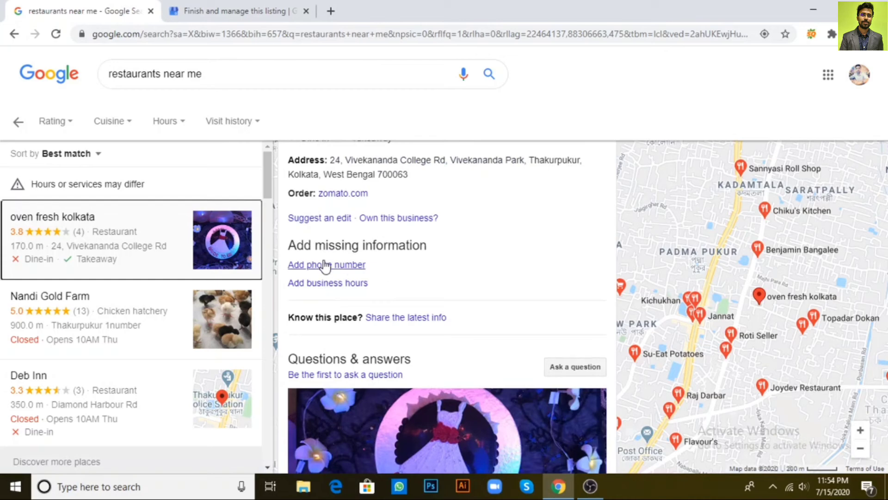
scroll(341, 289, down, 1)
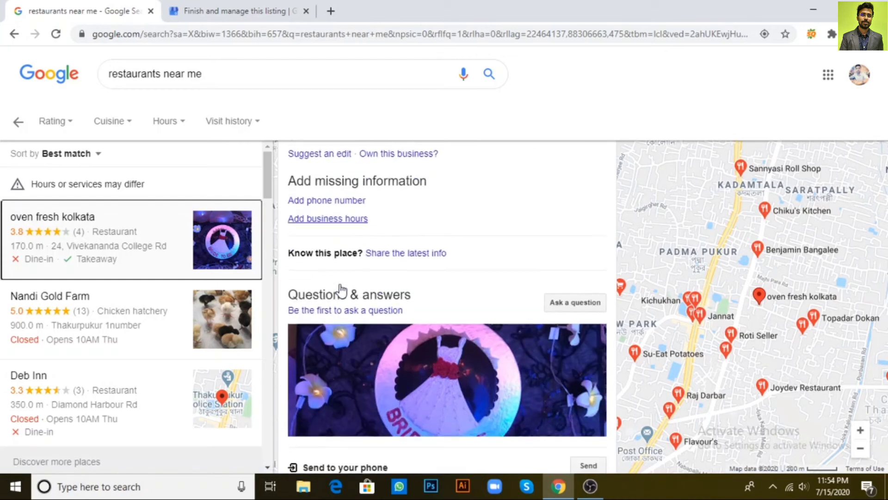
scroll(341, 289, up, 3)
scroll(337, 289, down, 2)
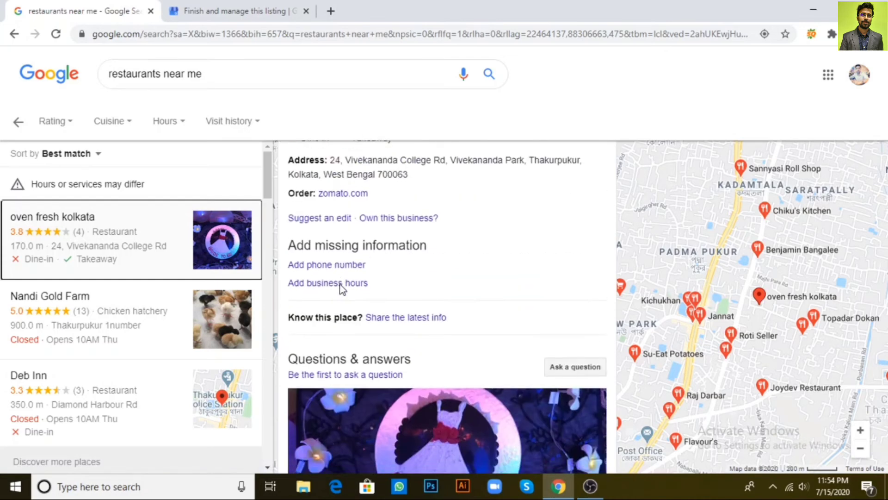
scroll(337, 289, down, 2)
scroll(341, 290, down, 2)
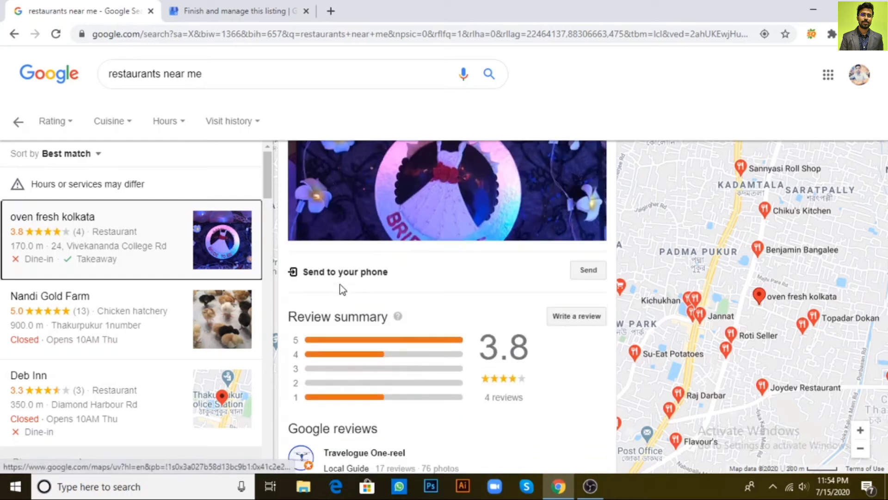
- Read its 3.8 review summary from 4 reviews and the individual Google reviews
scroll(341, 288, down, 1)
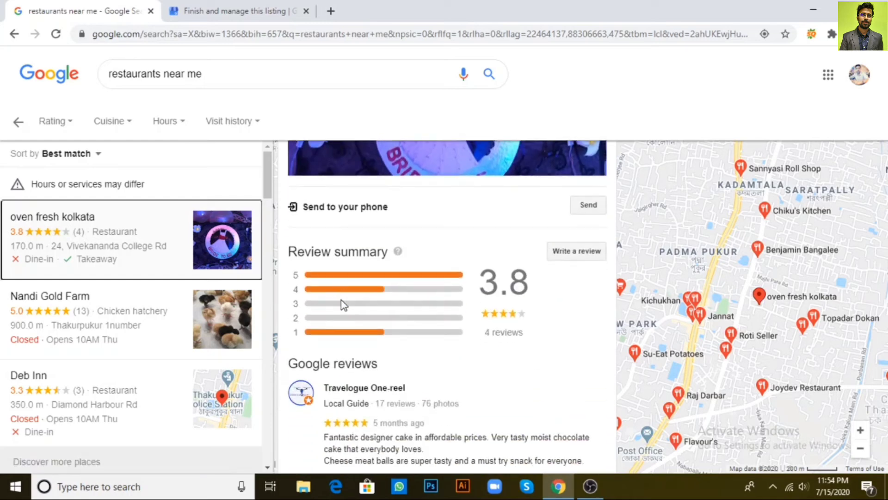
scroll(451, 298, down, 1)
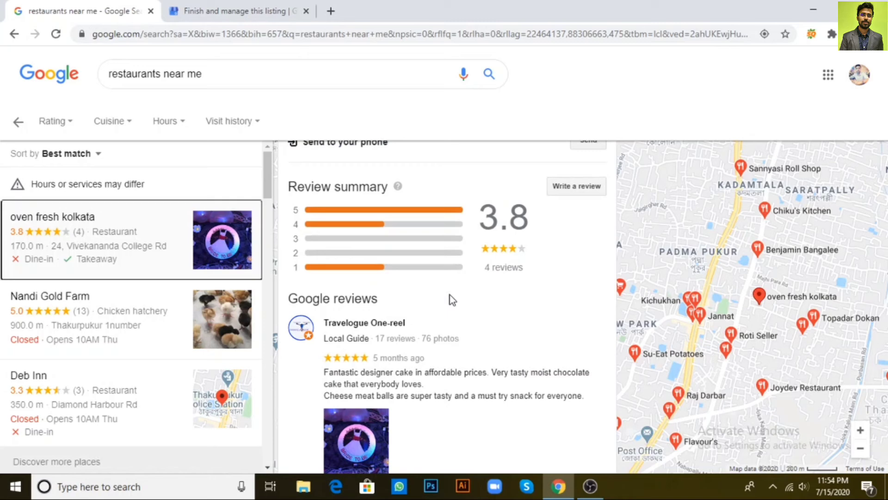
scroll(451, 296, down, 2)
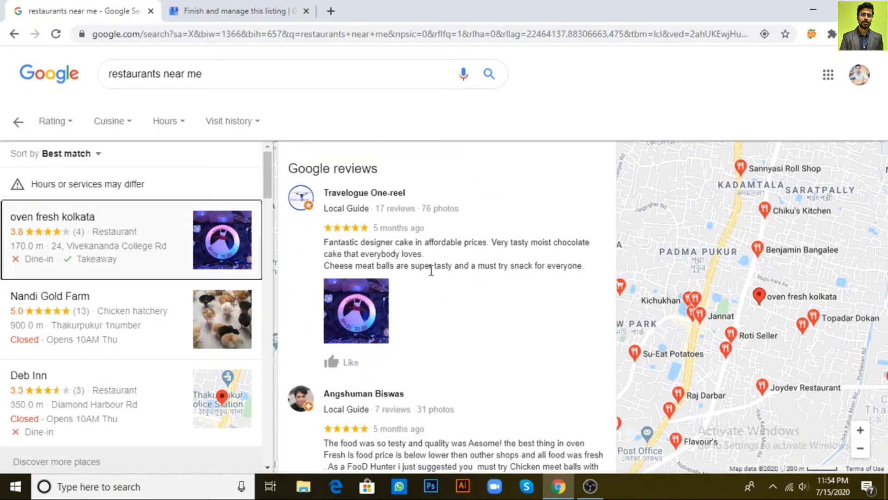
scroll(431, 270, down, 1)
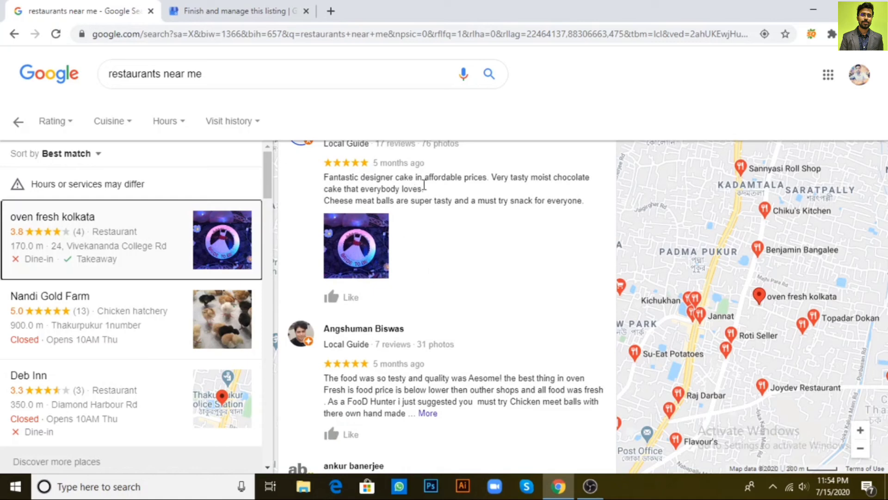
scroll(423, 189, down, 2)
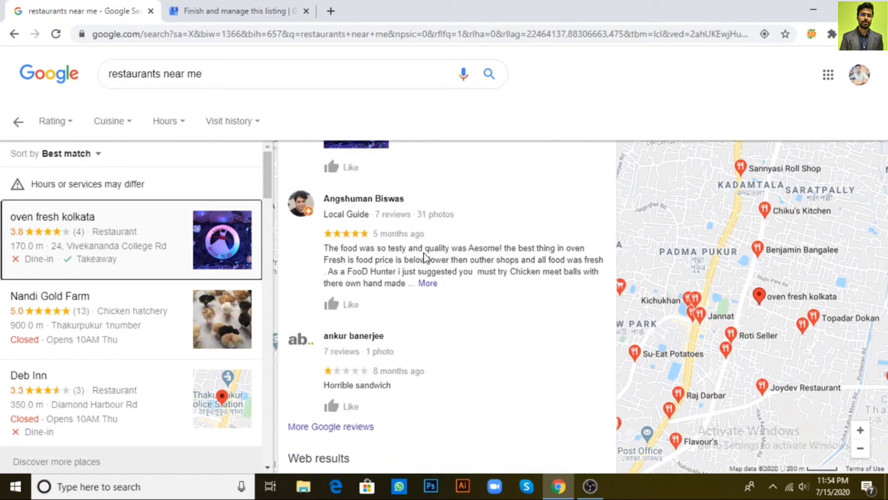
scroll(426, 254, down, 2)
scroll(426, 254, down, 2)
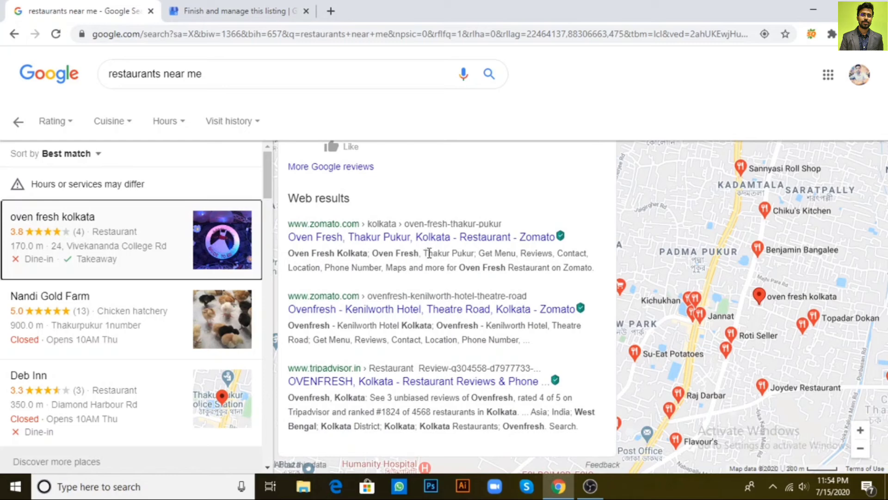
scroll(429, 253, up, 5)
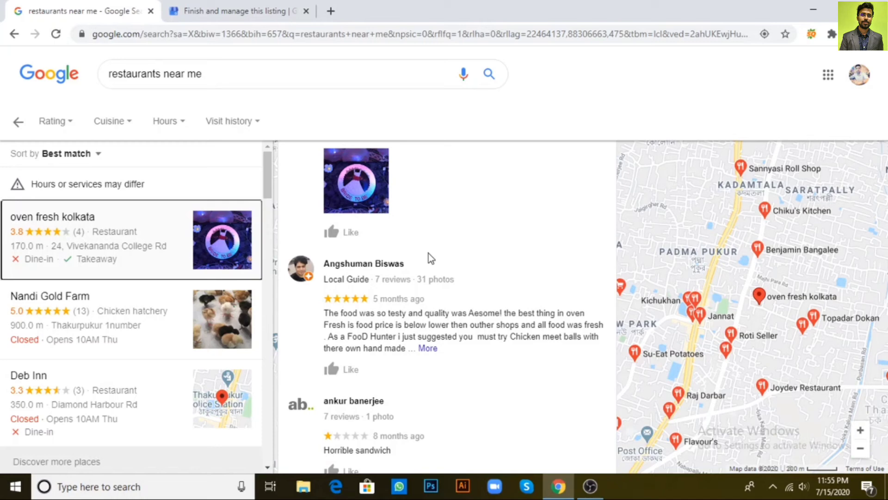
scroll(428, 253, up, 5)
drag(202, 74, 96, 84)
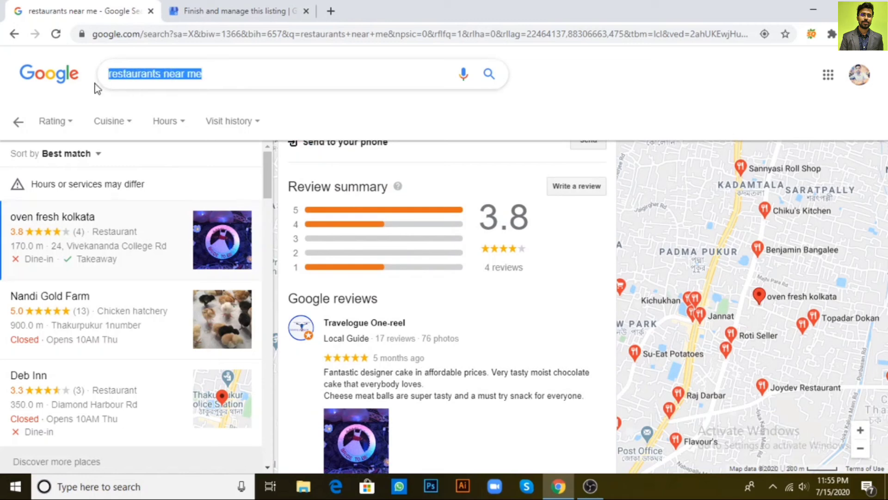
- Search Google for 'oudh 1590' to list its Kolkata branches on the map
text(oudh)
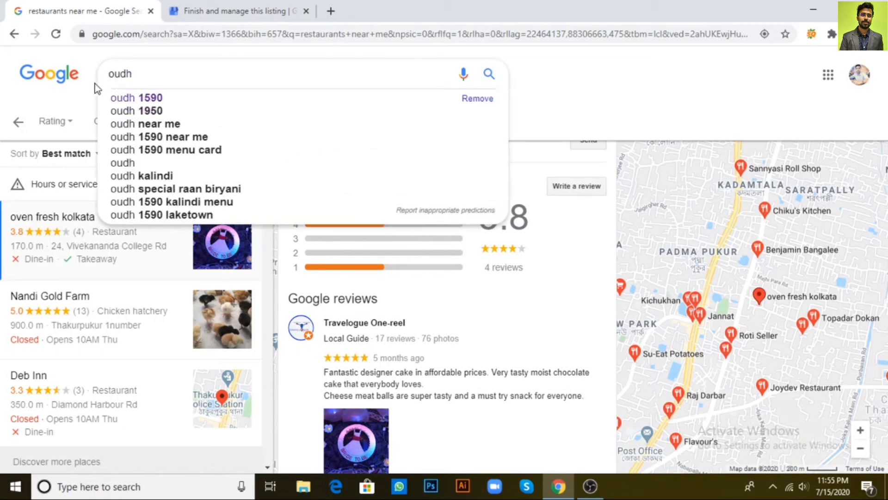
text( 1590)
key(Return)
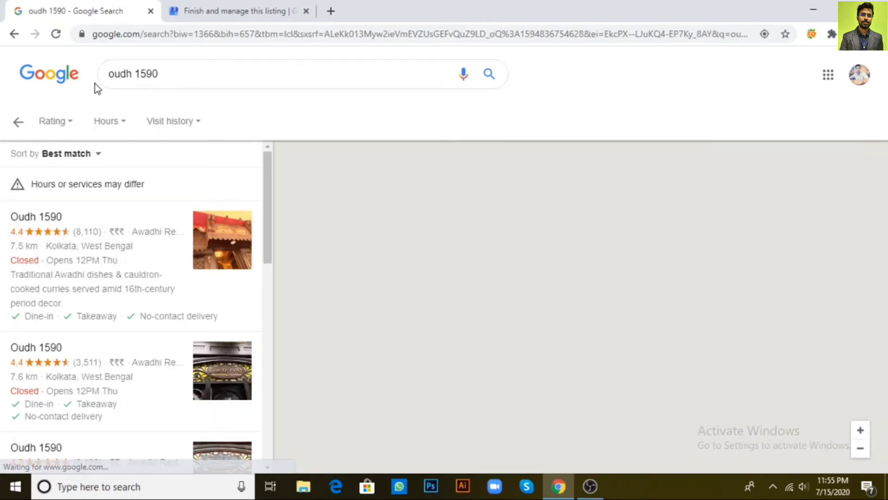
scroll(79, 326, down, 4)
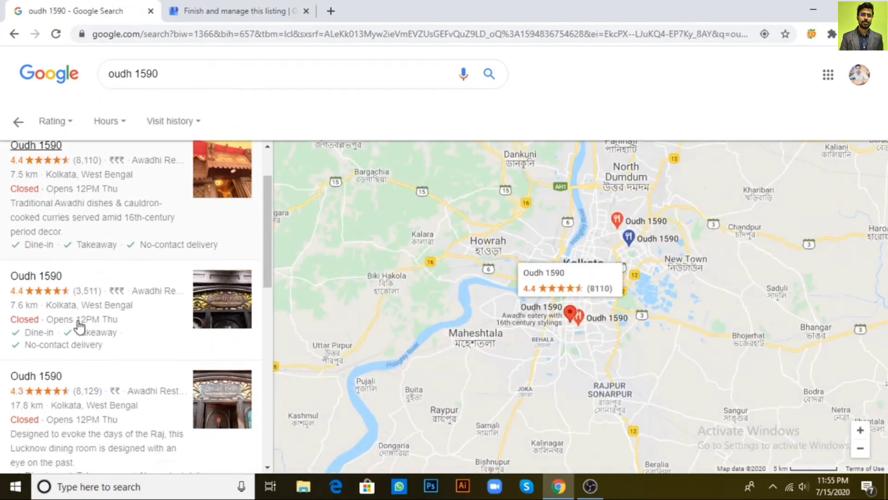
scroll(78, 325, up, 3)
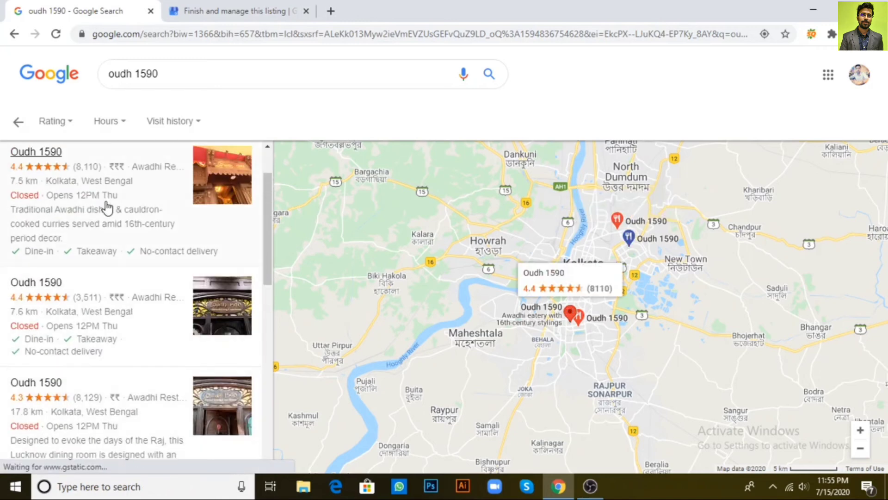
scroll(105, 204, up, 1)
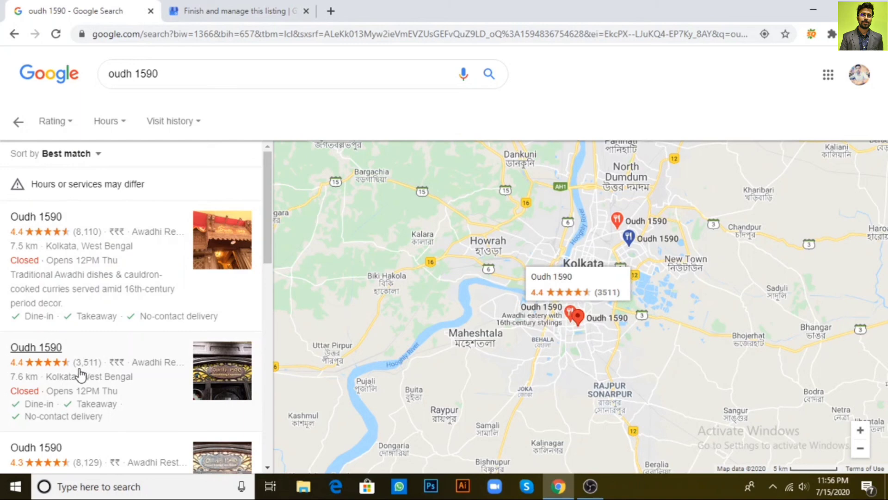
scroll(81, 374, down, 1)
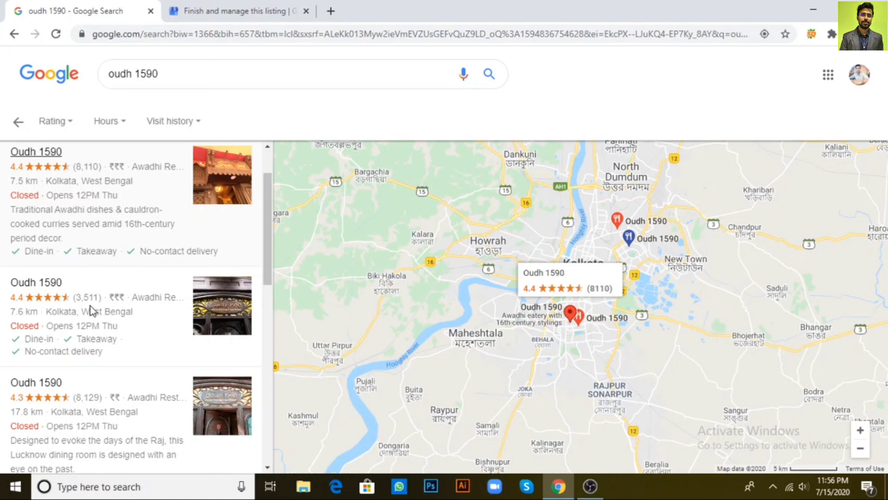
- Open the 4.3-rated Oudh 1590 Bidhannagar branch and expand its weekly hours (12–10:30pm daily)
click(95, 431)
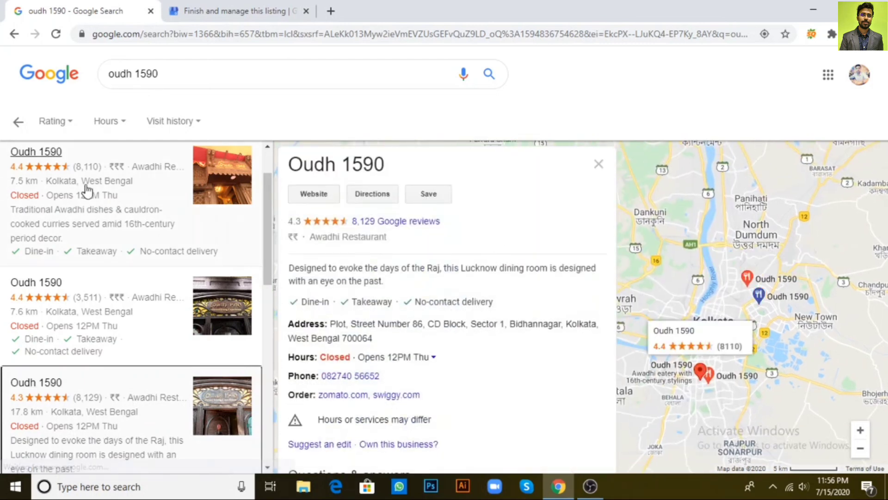
click(437, 357)
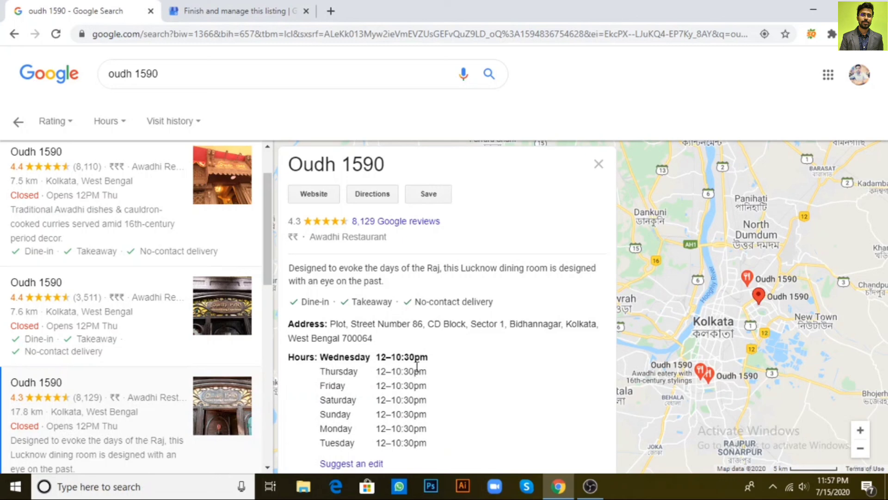
scroll(417, 367, down, 1)
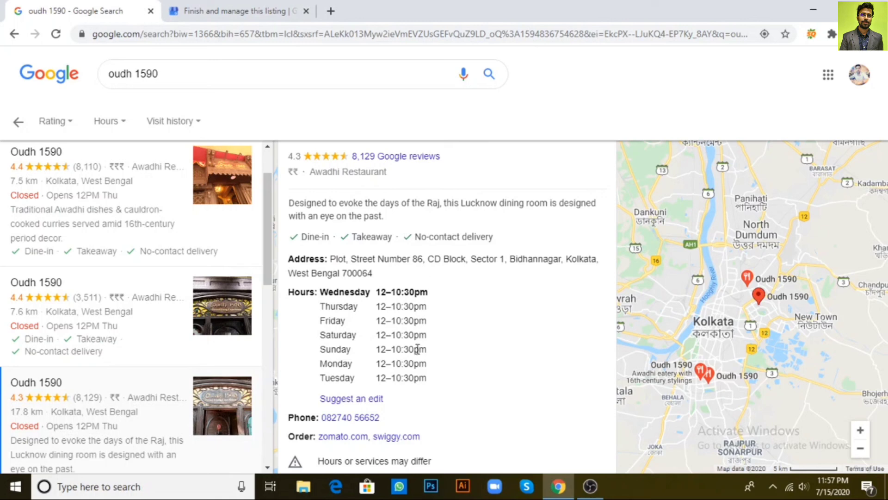
scroll(461, 286, down, 5)
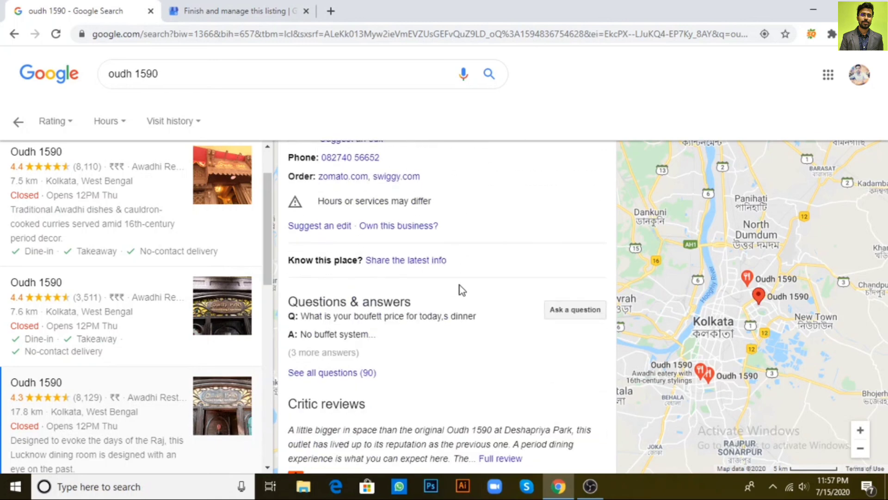
scroll(461, 289, up, 4)
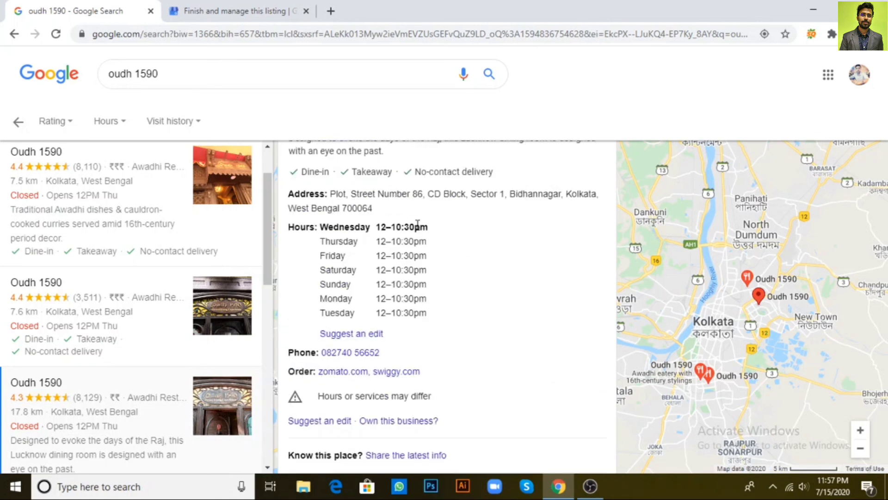